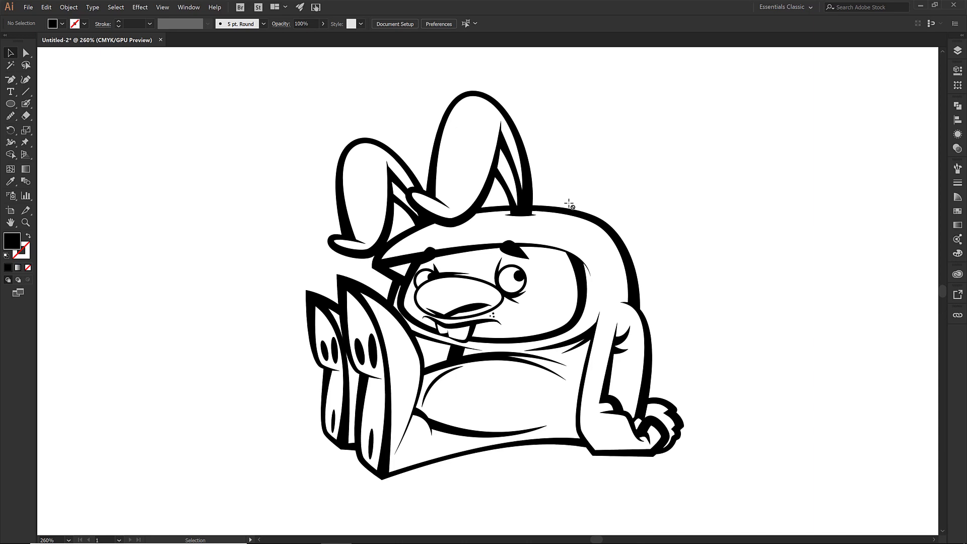
# - Select all the bunny line art, make it a Live Paint group, then deselect
pyautogui.hotkey('ctrl', 'a')
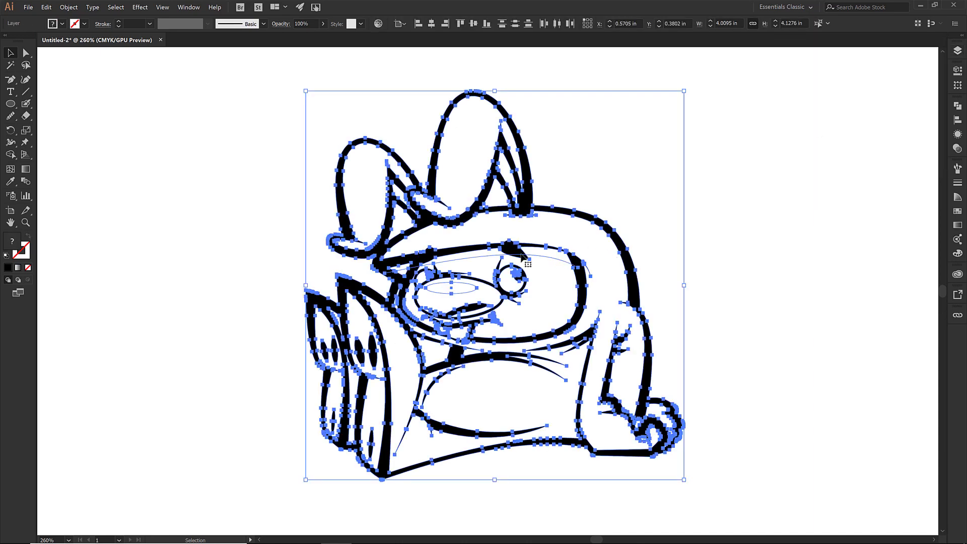
pyautogui.click(69, 7)
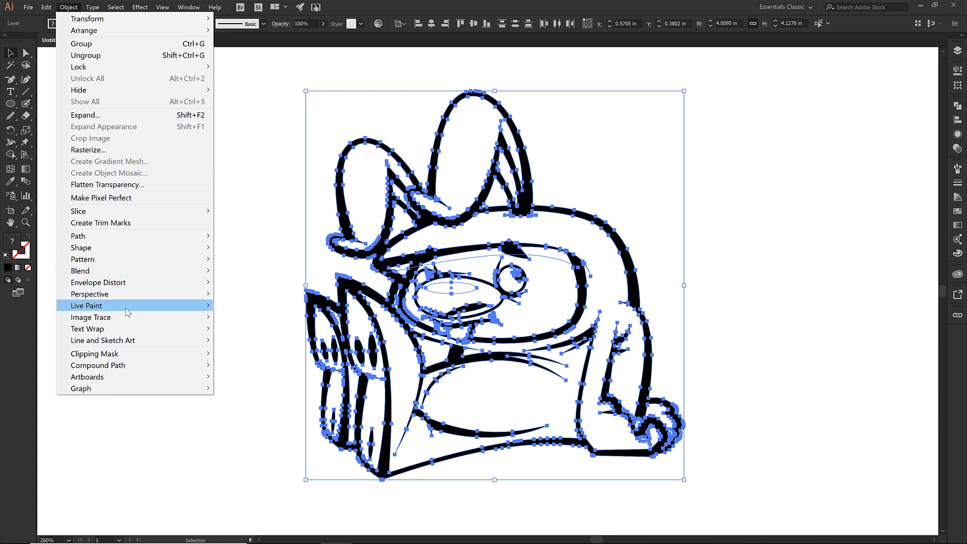
pyautogui.moveTo(125, 309)
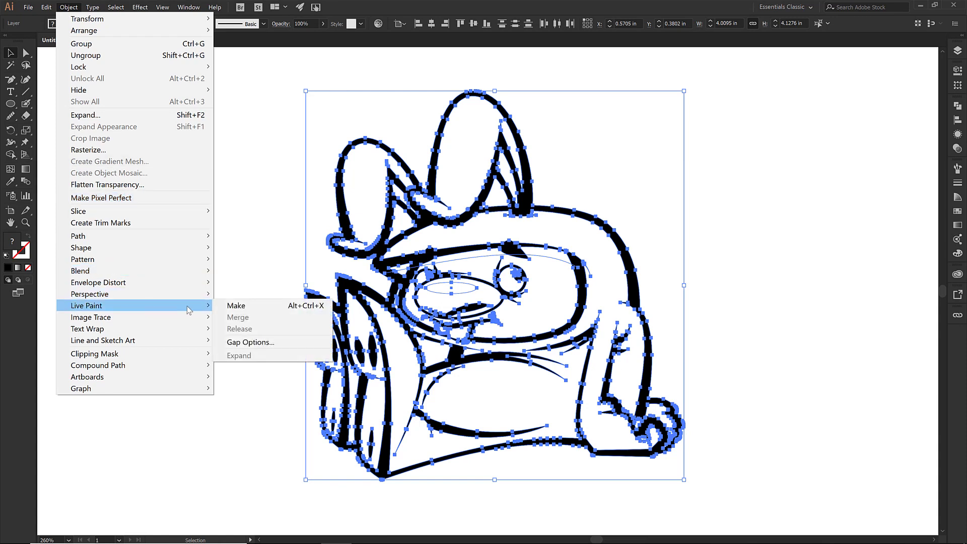
pyautogui.click(250, 306)
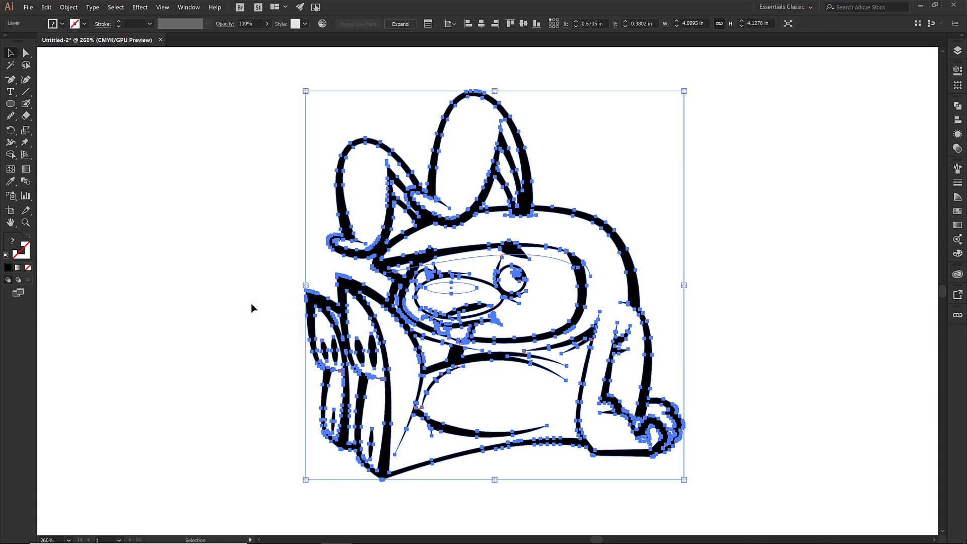
pyautogui.click(252, 307)
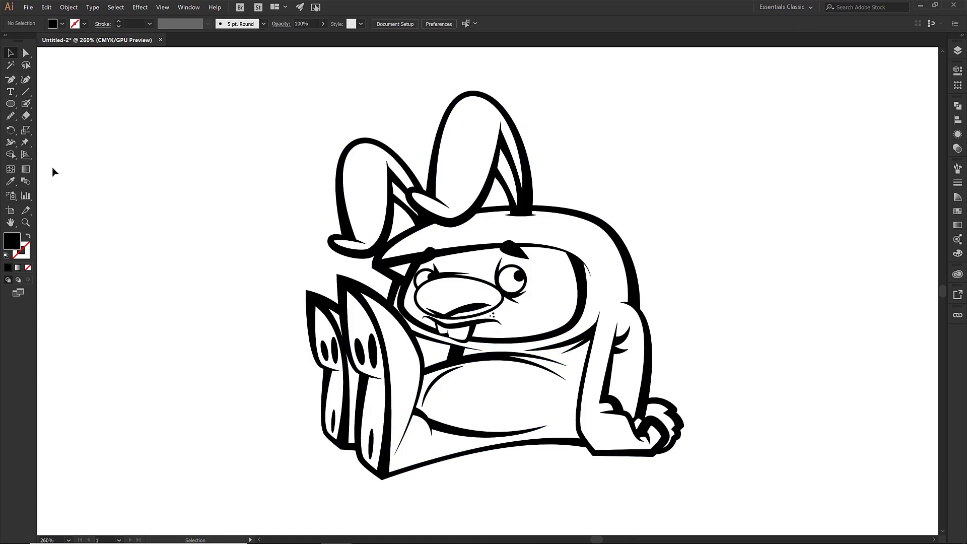
# - Pick the Live Paint Bucket and set pink as the fill swatch
pyautogui.click(11, 156)
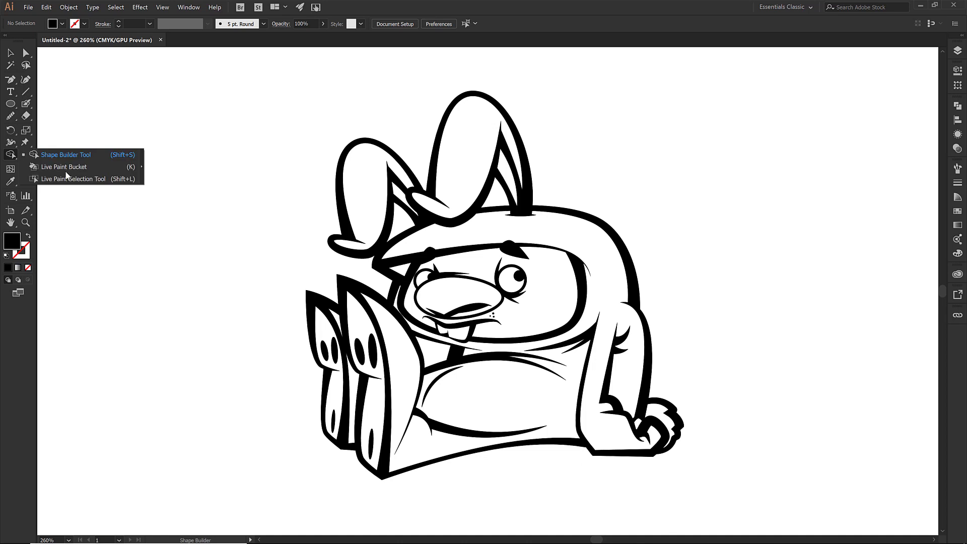
pyautogui.click(65, 168)
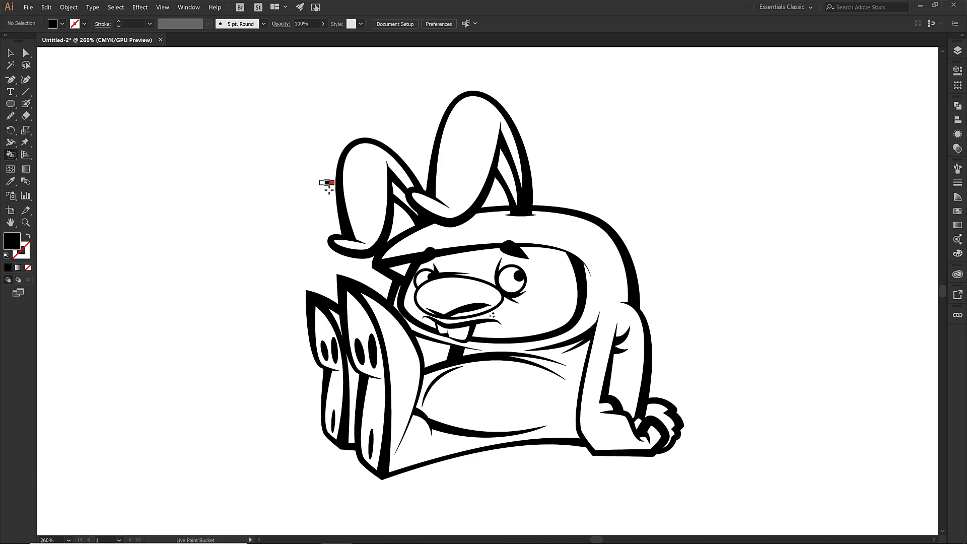
pyautogui.press('F6')
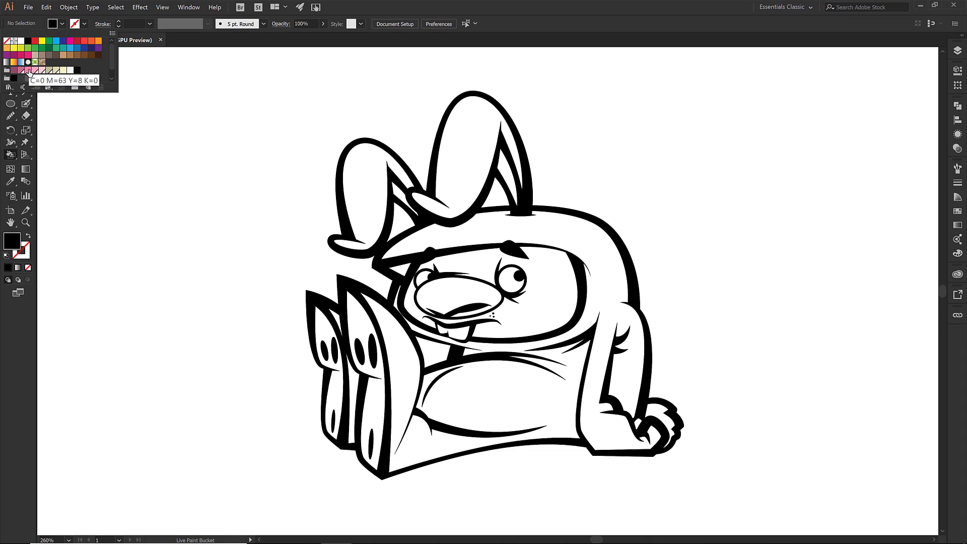
pyautogui.click(29, 72)
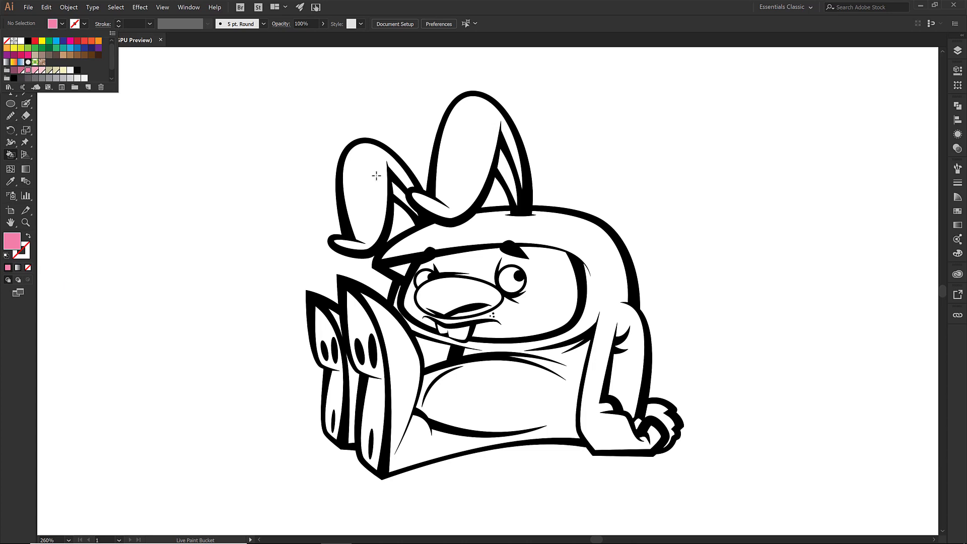
# - Fill the ears, hood, arm area, body and leg regions of the suit pink, then deselect
pyautogui.click(355, 173)
pyautogui.click(356, 173)
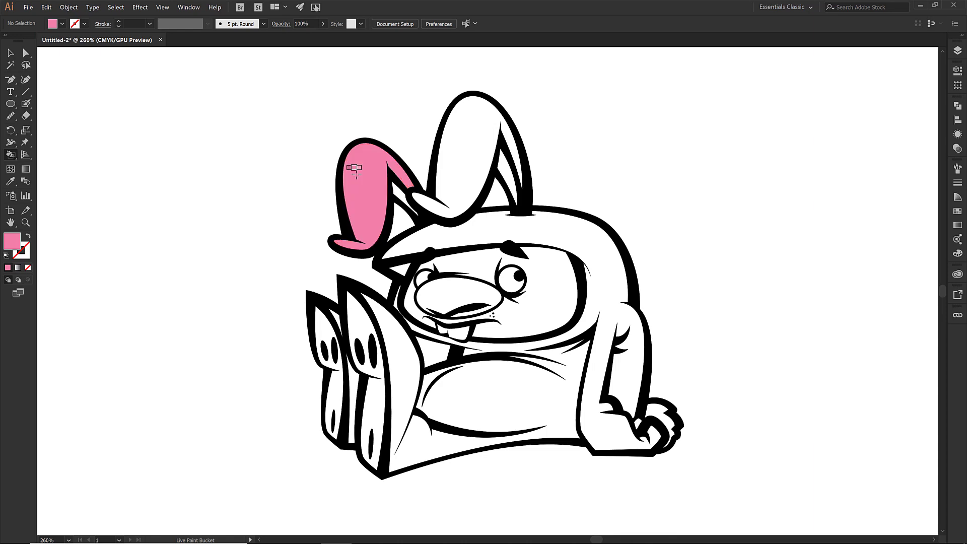
pyautogui.click(476, 161)
pyautogui.click(485, 232)
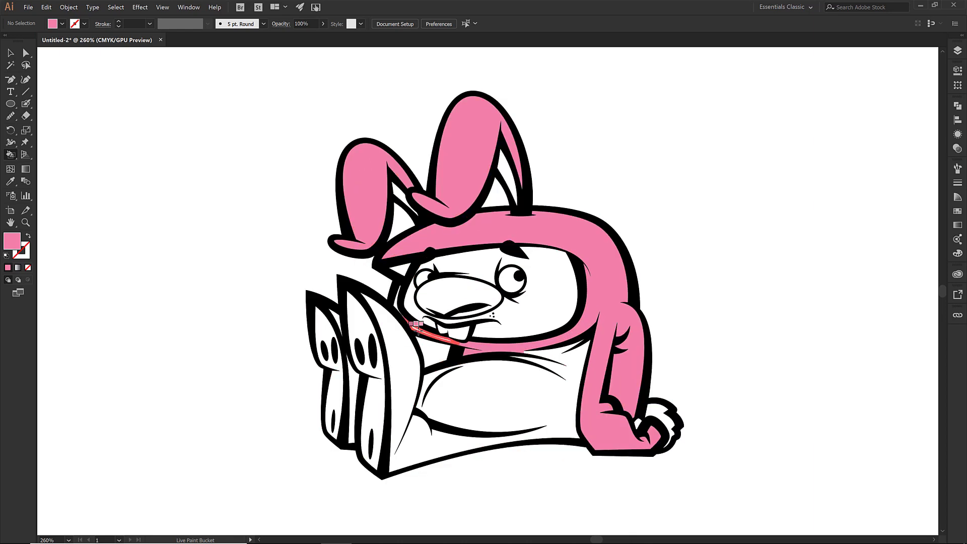
pyautogui.click(399, 352)
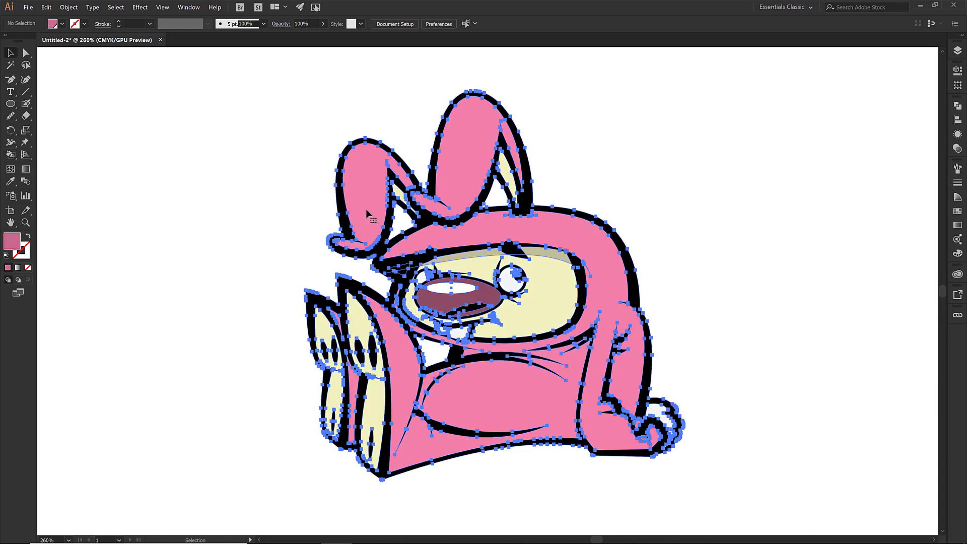
pyautogui.click(367, 214)
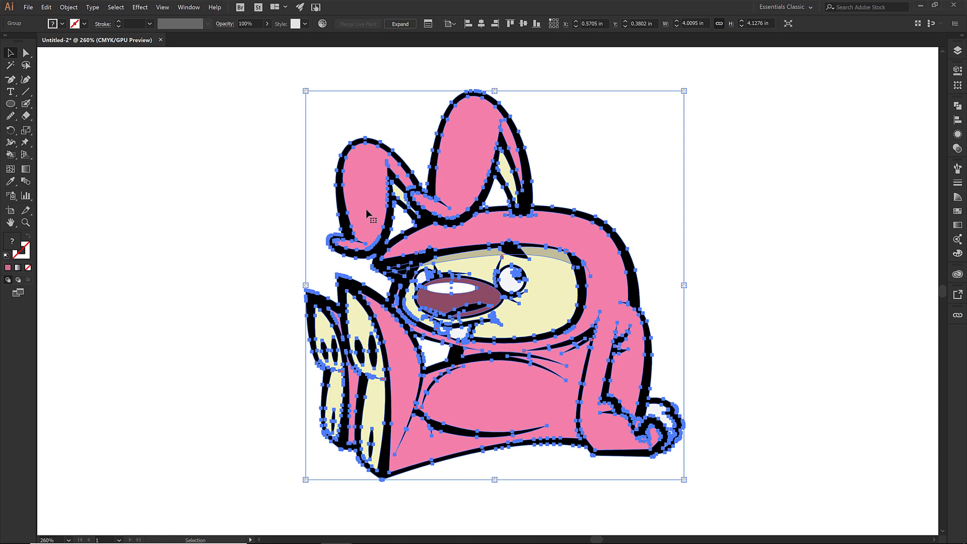
pyautogui.click(400, 24)
pyautogui.click(322, 121)
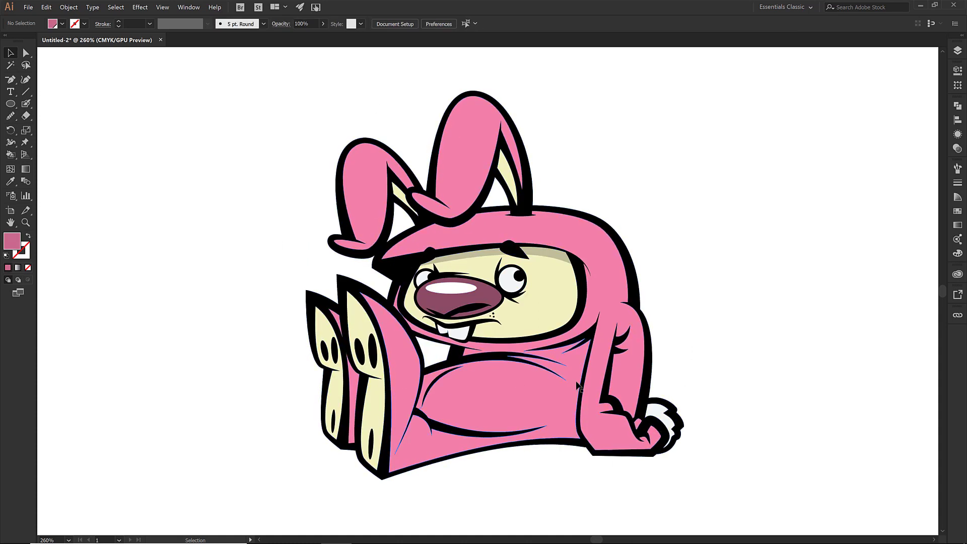
# - Duplicate the FLAT COLOR layer and rename the original layer Background
pyautogui.click(957, 50)
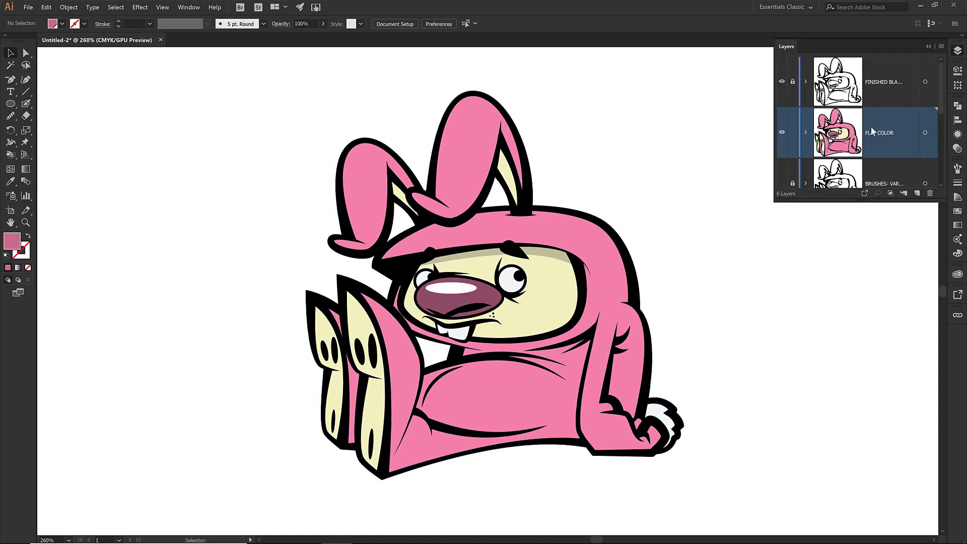
pyautogui.moveTo(895, 201); pyautogui.dragTo(901, 261)
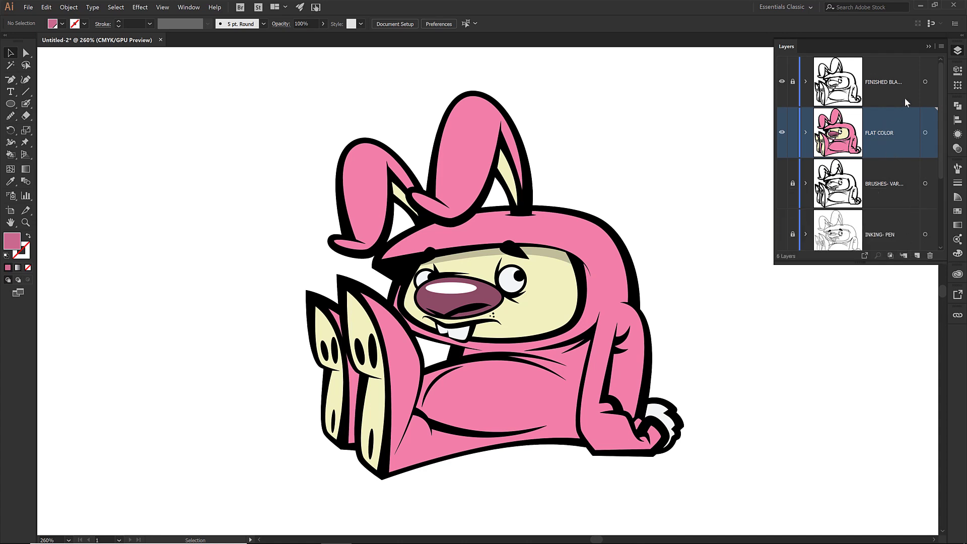
pyautogui.click(941, 46)
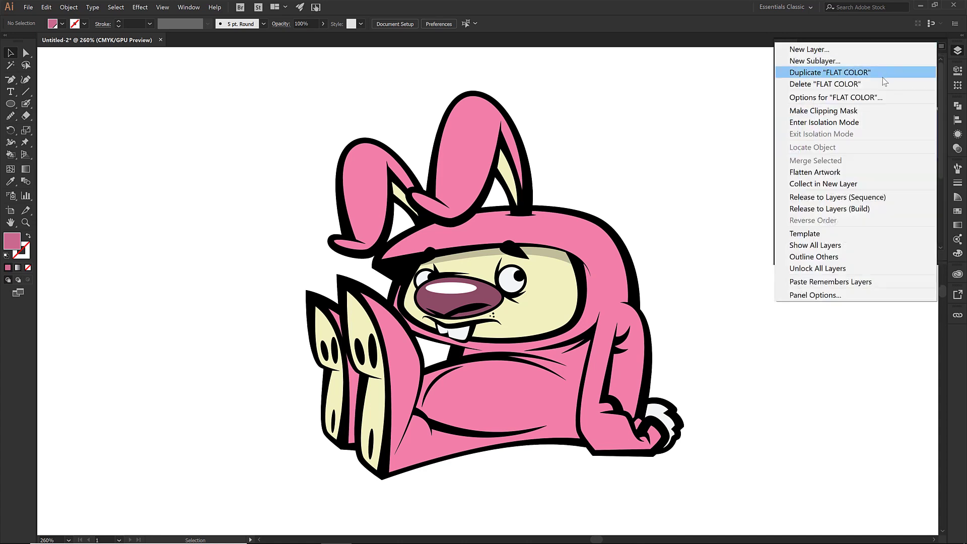
pyautogui.click(878, 71)
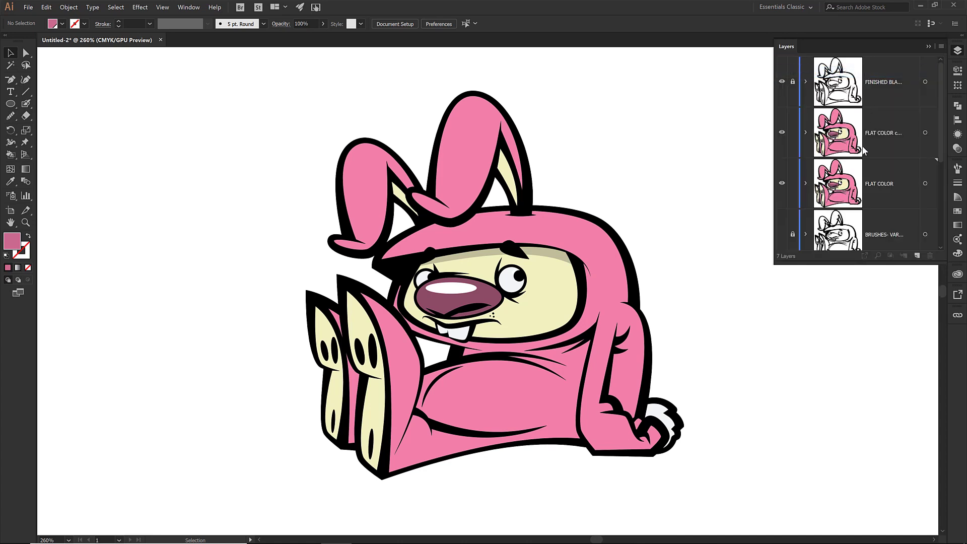
pyautogui.doubleClick(870, 185)
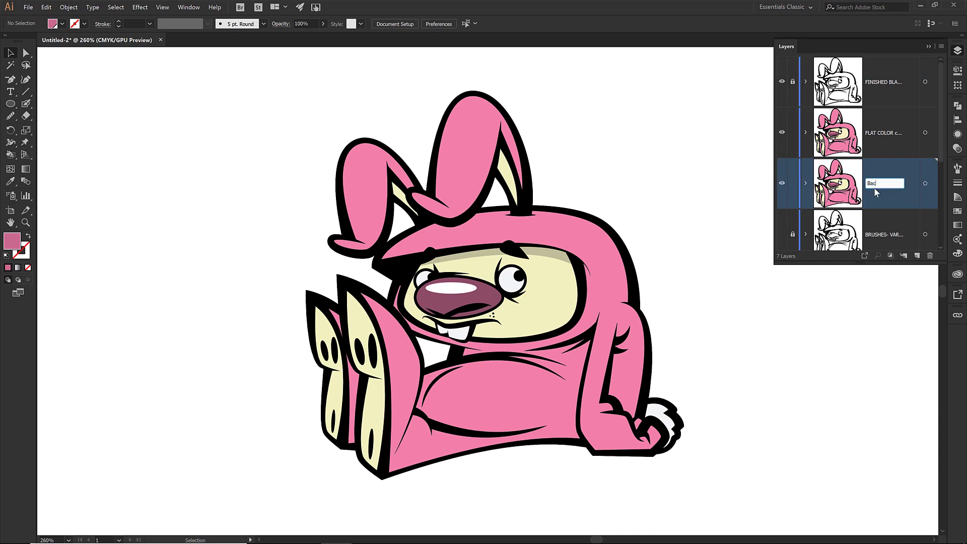
# - Hide the FLAT COLOR copy and top line layers, lock the copy, and select the Background artwork
pyautogui.click(783, 136)
pyautogui.click(782, 83)
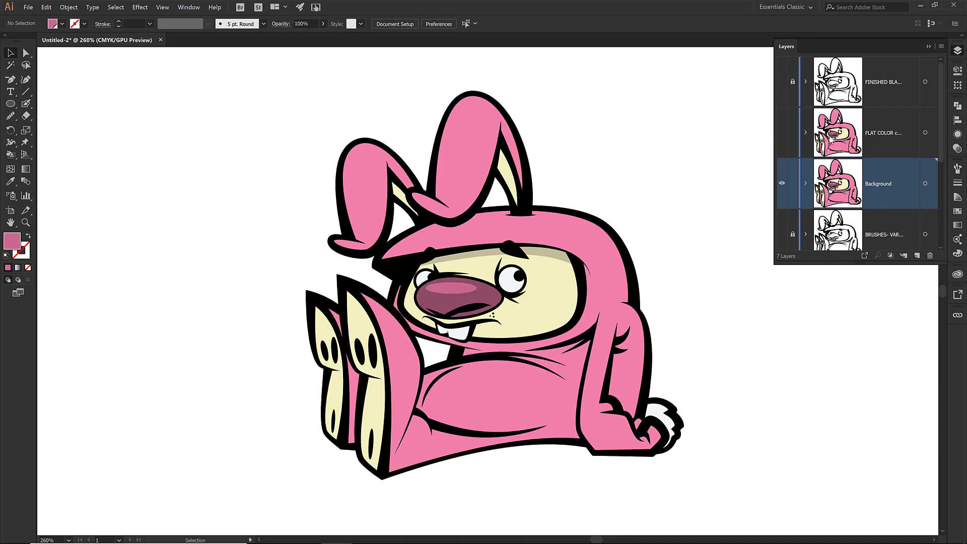
pyautogui.click(885, 134)
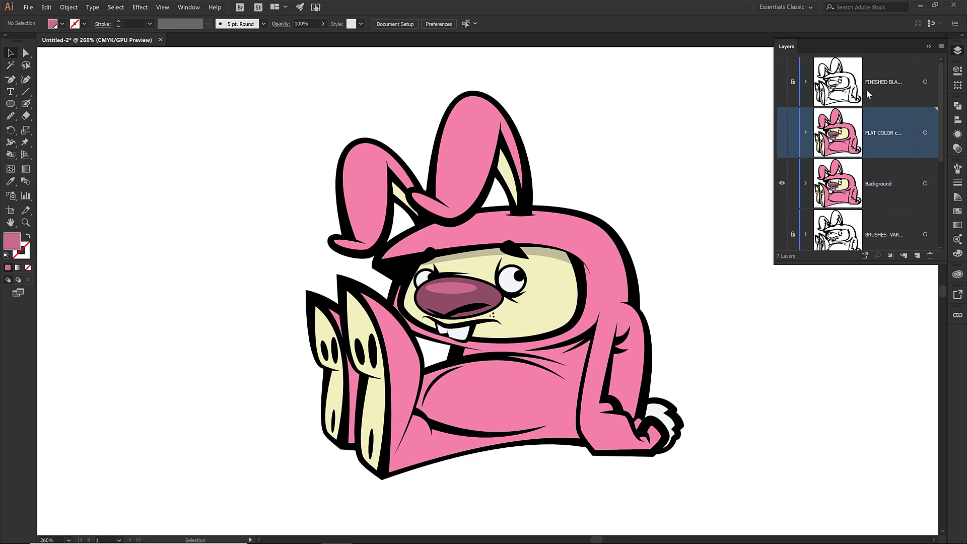
pyautogui.click(793, 134)
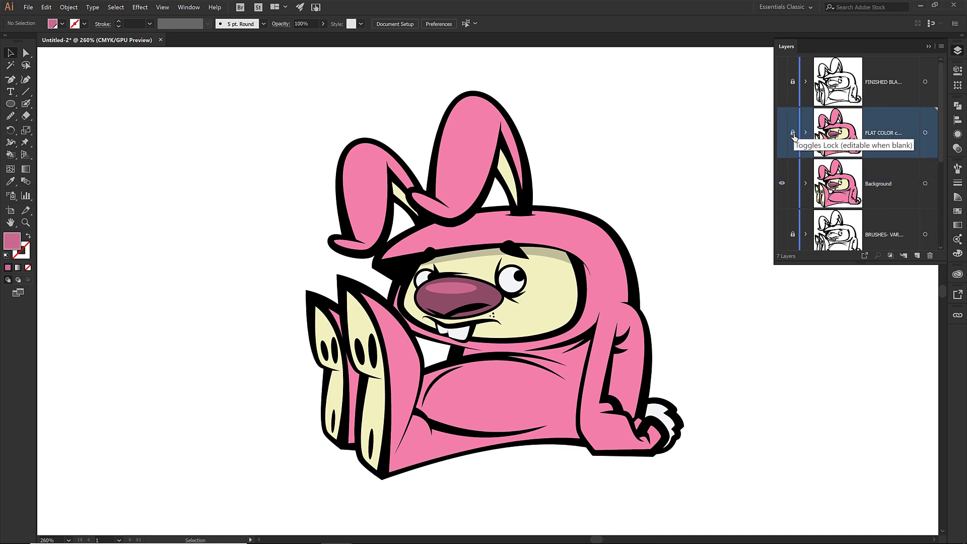
pyautogui.click(925, 185)
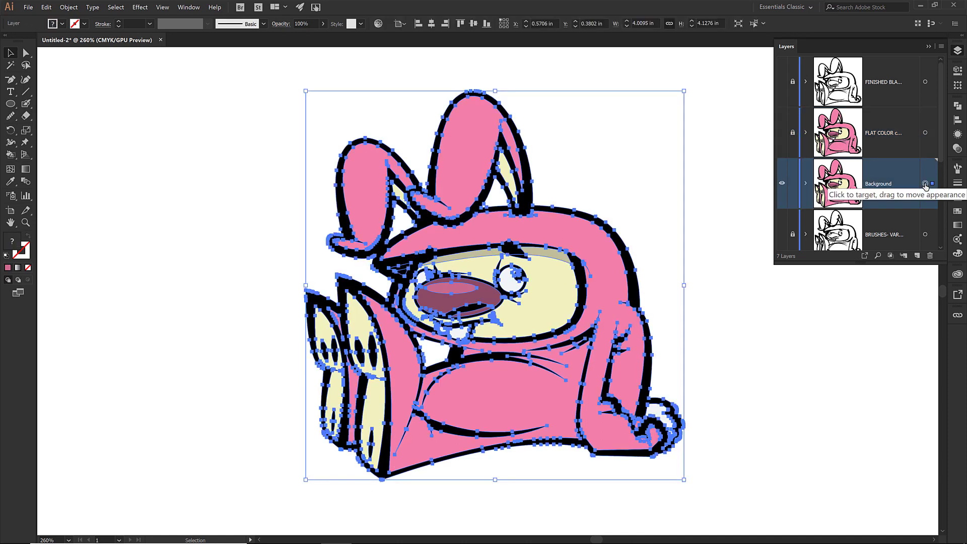
# - Unite the Background layer's shapes into one black silhouette with Pathfinder
pyautogui.click(957, 107)
pyautogui.click(839, 127)
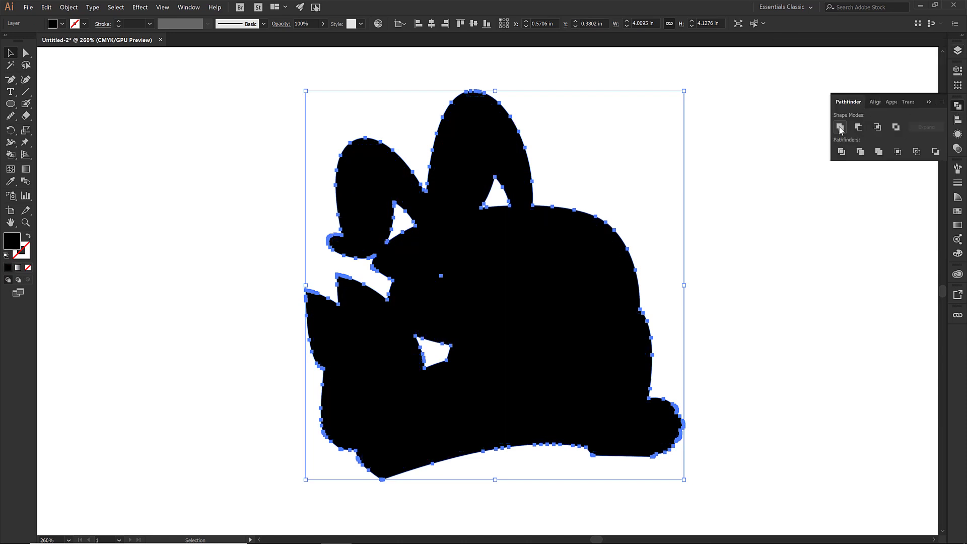
pyautogui.hotkey('shift', 'b')
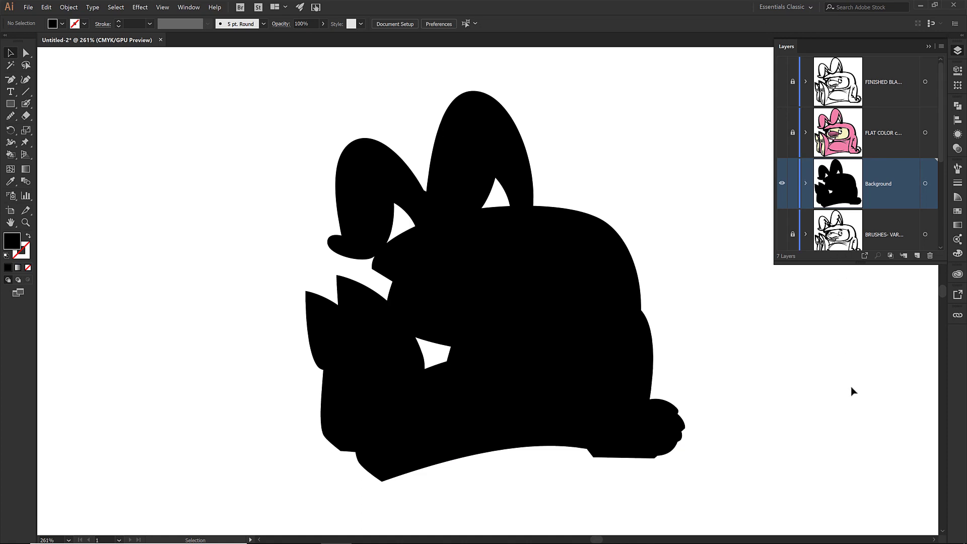
# - Show the APG sketch layer and collapse the Layers panel
pyautogui.moveTo(830, 266); pyautogui.dragTo(831, 427)
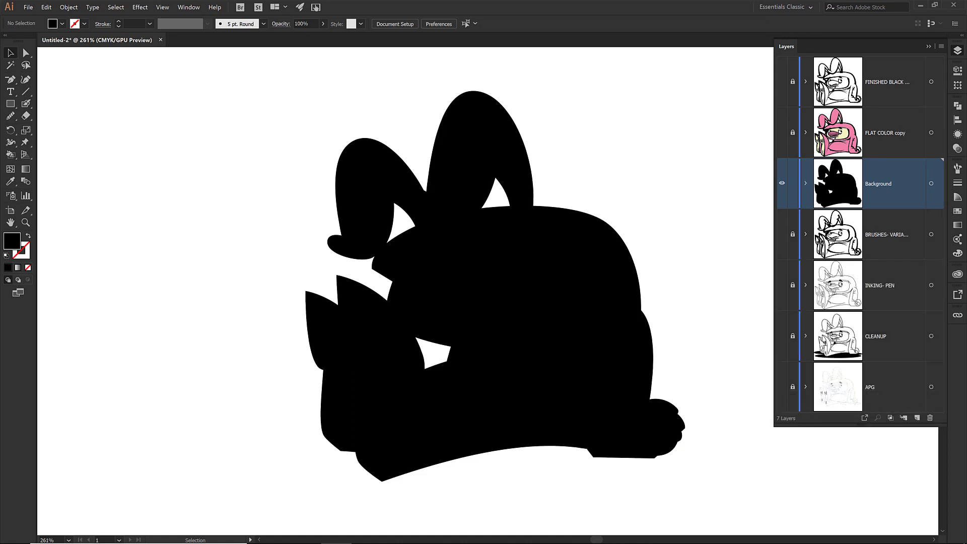
pyautogui.click(782, 387)
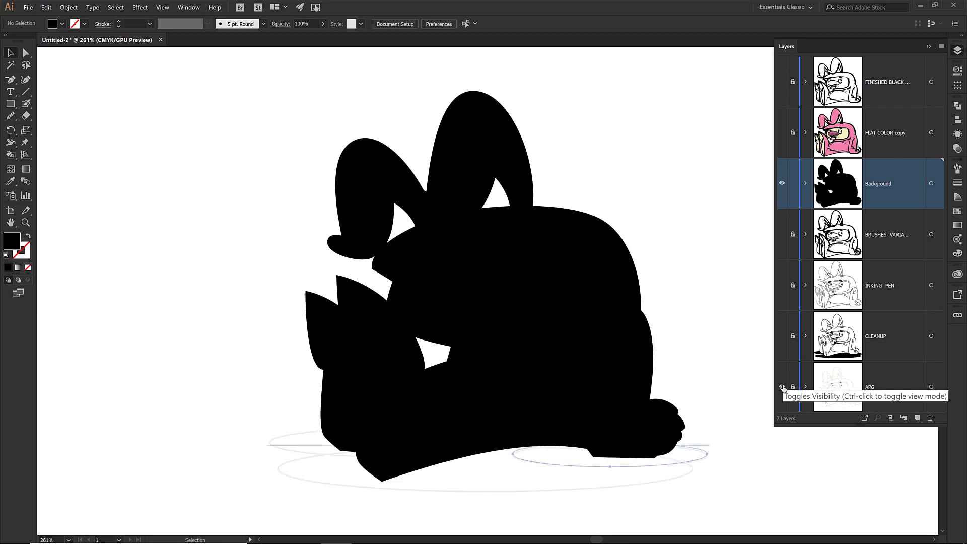
pyautogui.click(928, 46)
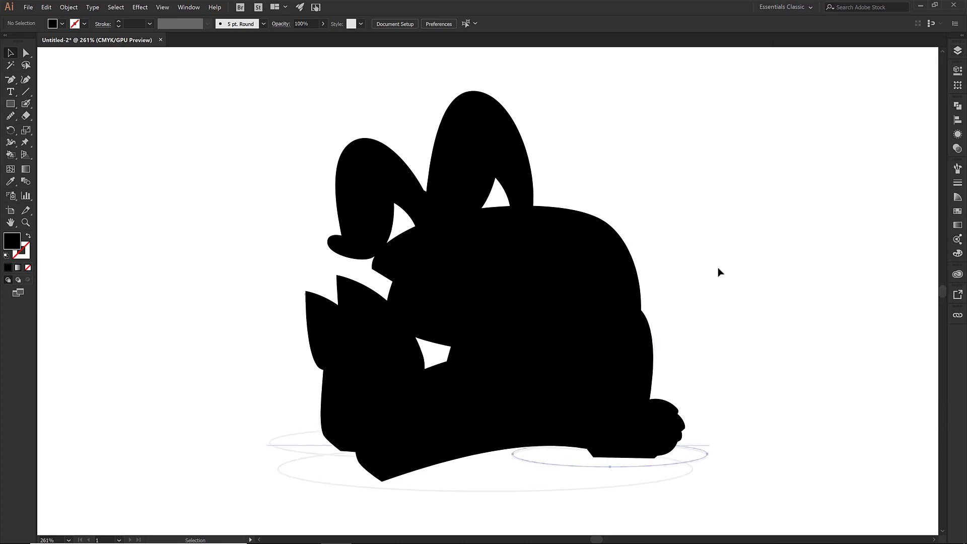
# - Draw a wide black ellipse along the bottom of the silhouette, then deselect
pyautogui.click(12, 105)
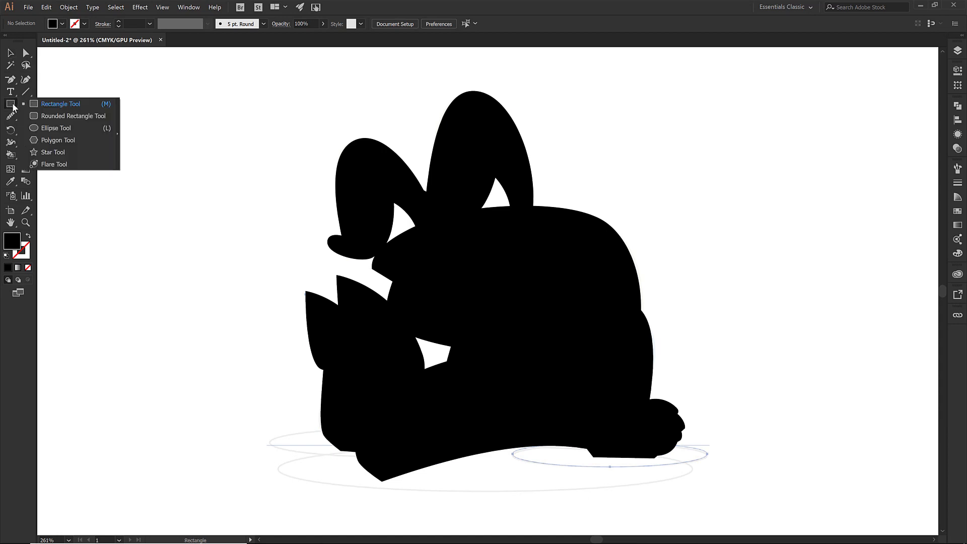
pyautogui.click(49, 130)
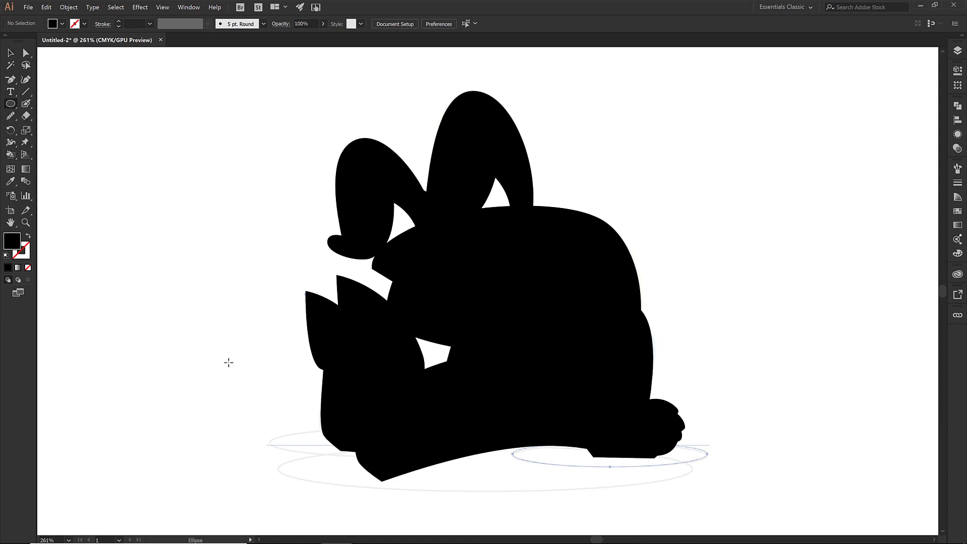
pyautogui.moveTo(263, 433)
pyautogui.mouseDown()
pyautogui.moveTo(361, 454)
pyautogui.moveTo(475, 455)
pyautogui.mouseUp()
pyautogui.press('v')
pyautogui.click(231, 423)
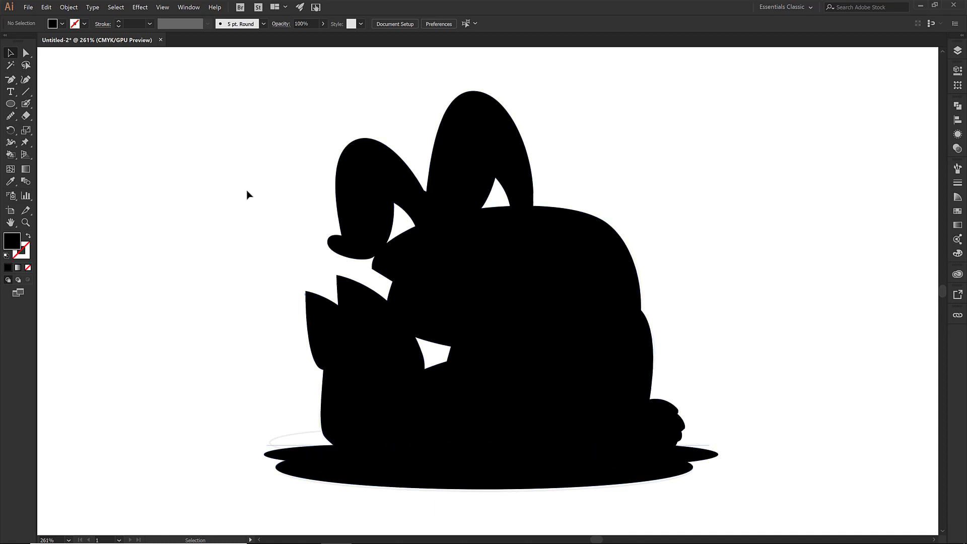
# - Unite the silhouette and base ellipse into one shape, then make the FLAT COLOR copy layer visible
pyautogui.moveTo(232, 168); pyautogui.dragTo(262, 221)
pyautogui.moveTo(525, 465); pyautogui.dragTo(606, 511)
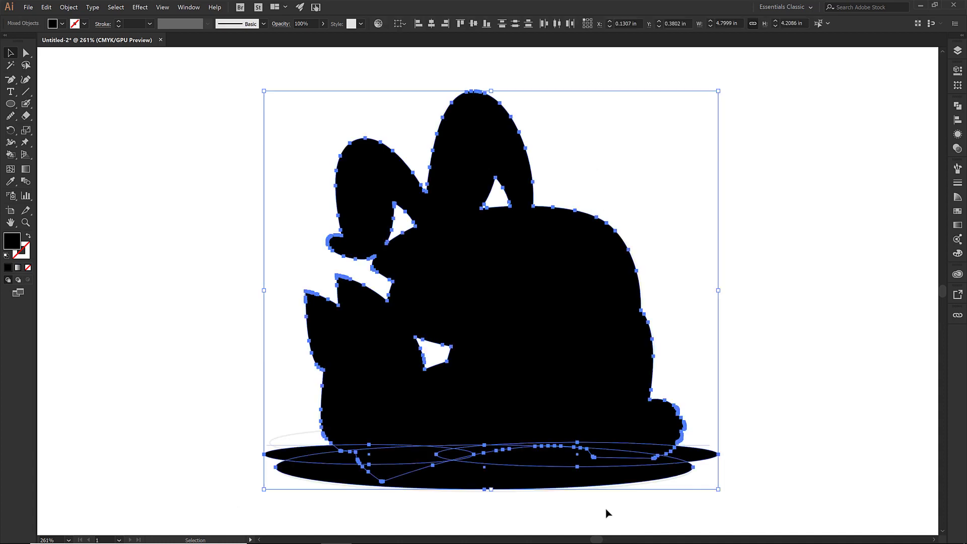
pyautogui.click(957, 106)
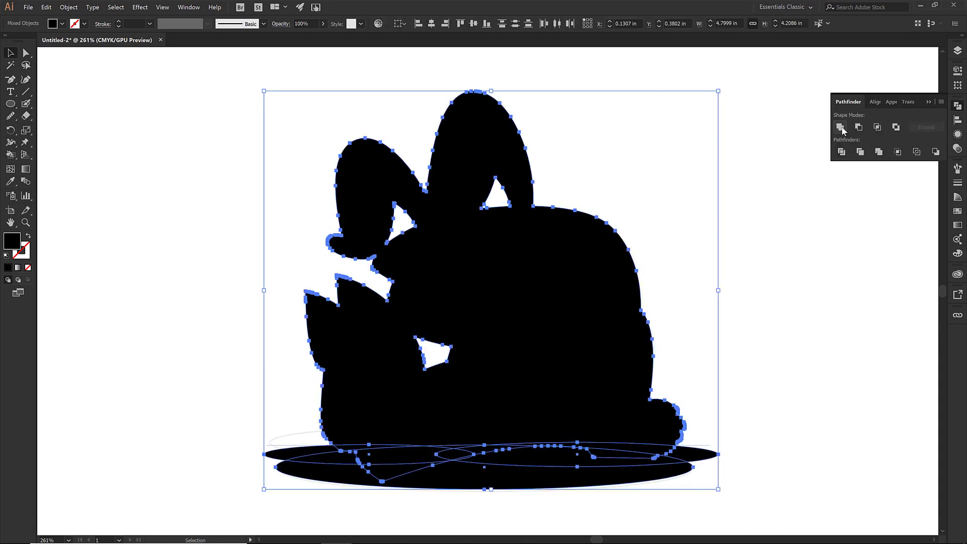
pyautogui.click(840, 127)
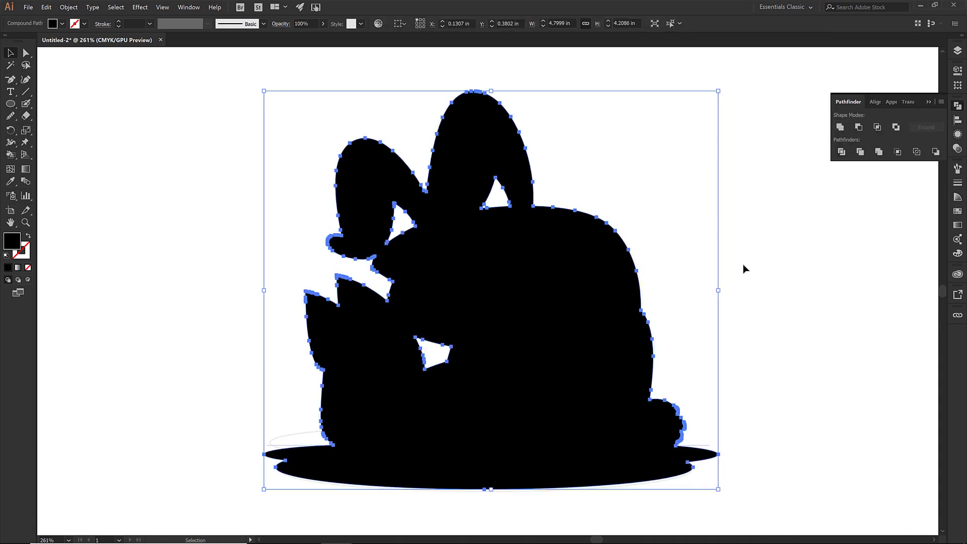
pyautogui.click(958, 51)
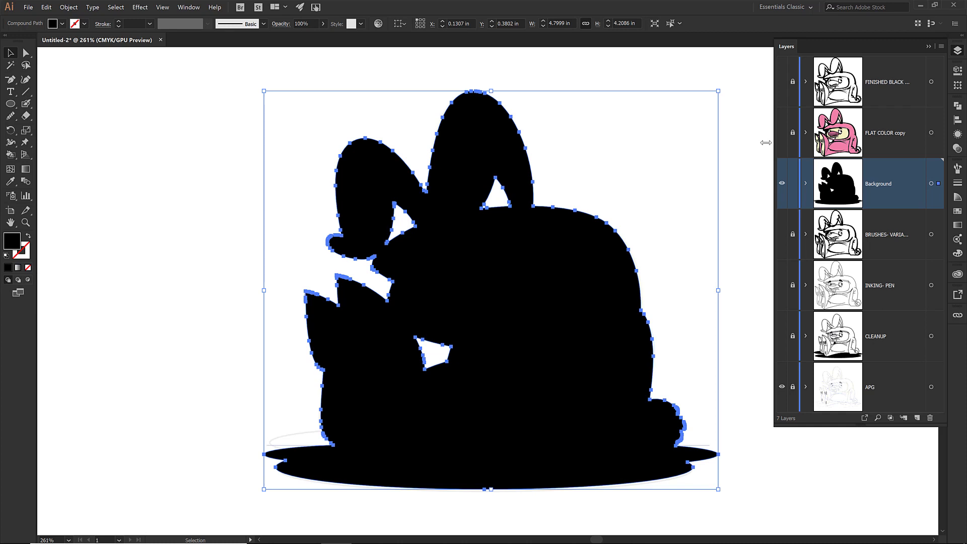
pyautogui.click(781, 133)
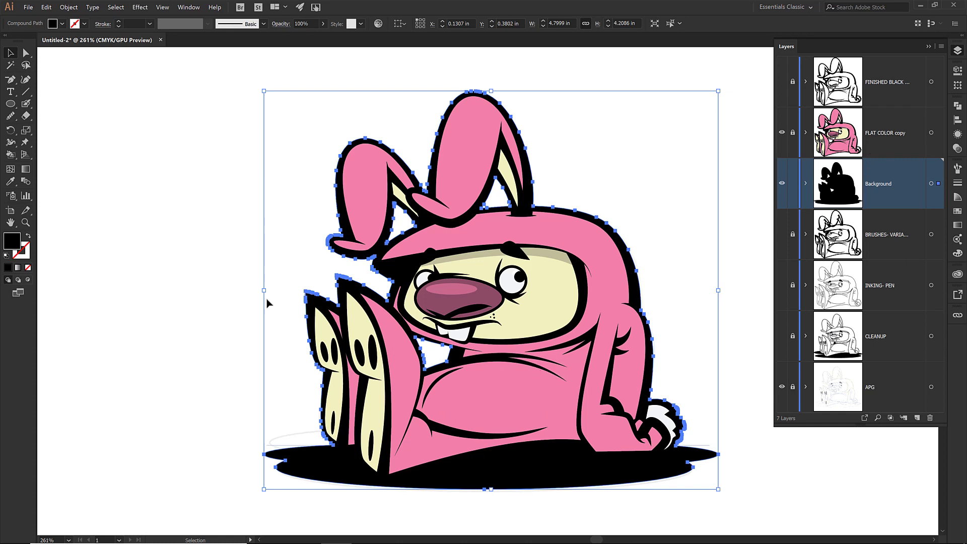
# - Offset the silhouette path outward by 0.125 in and fill the new outline near-white
pyautogui.click(68, 7)
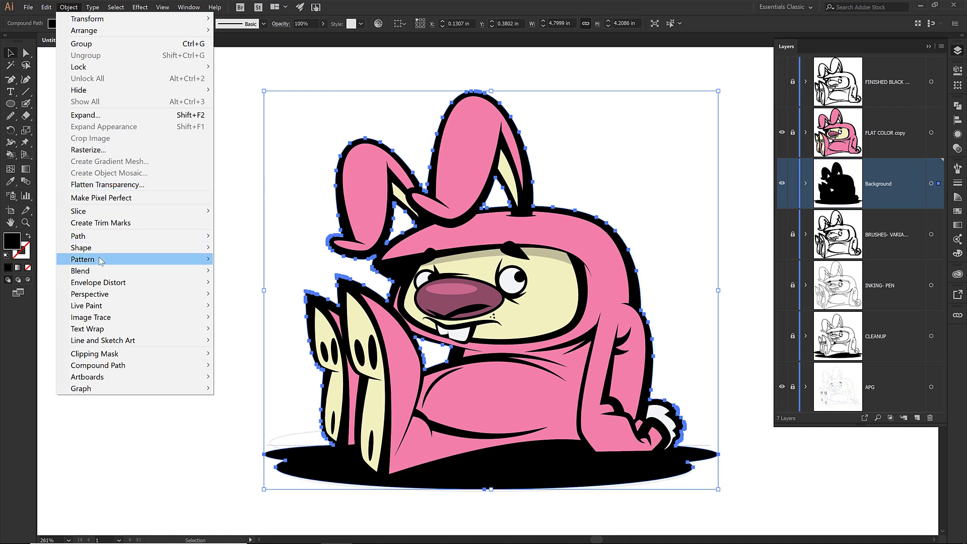
pyautogui.moveTo(100, 259)
pyautogui.moveTo(110, 241)
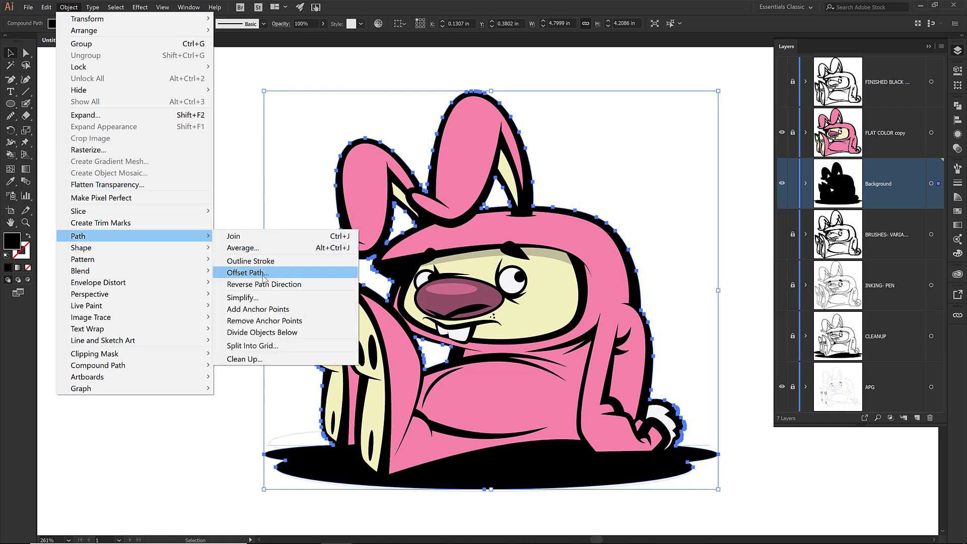
pyautogui.click(264, 273)
pyautogui.click(444, 356)
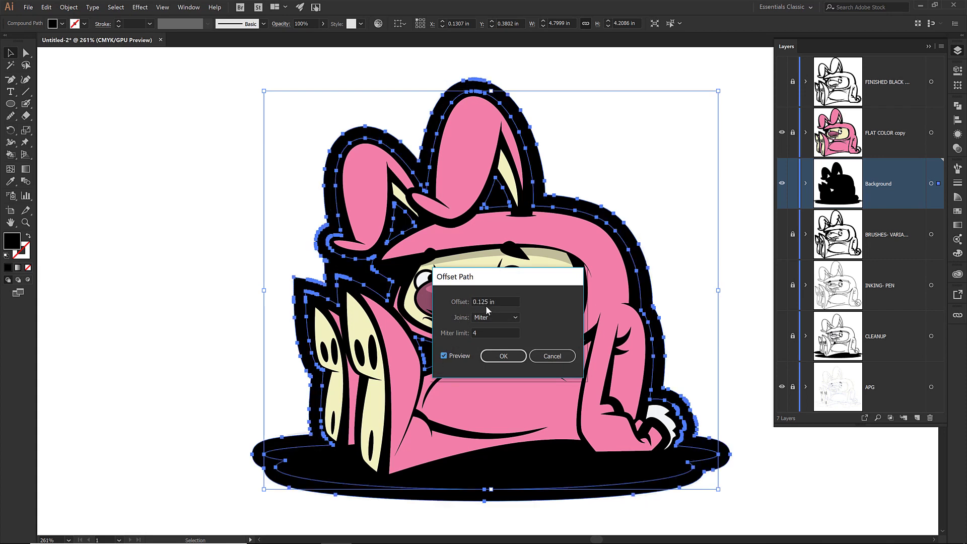
pyautogui.click(503, 359)
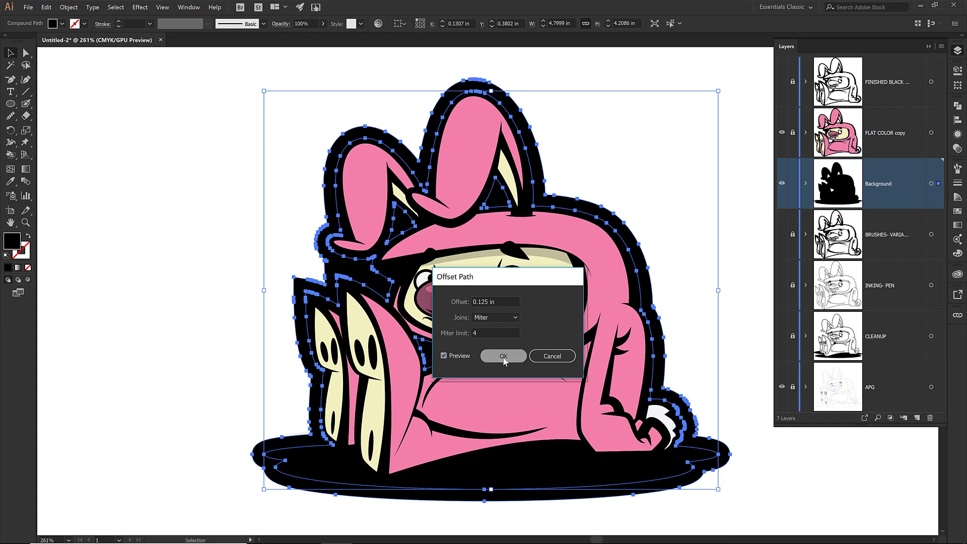
pyautogui.click(62, 24)
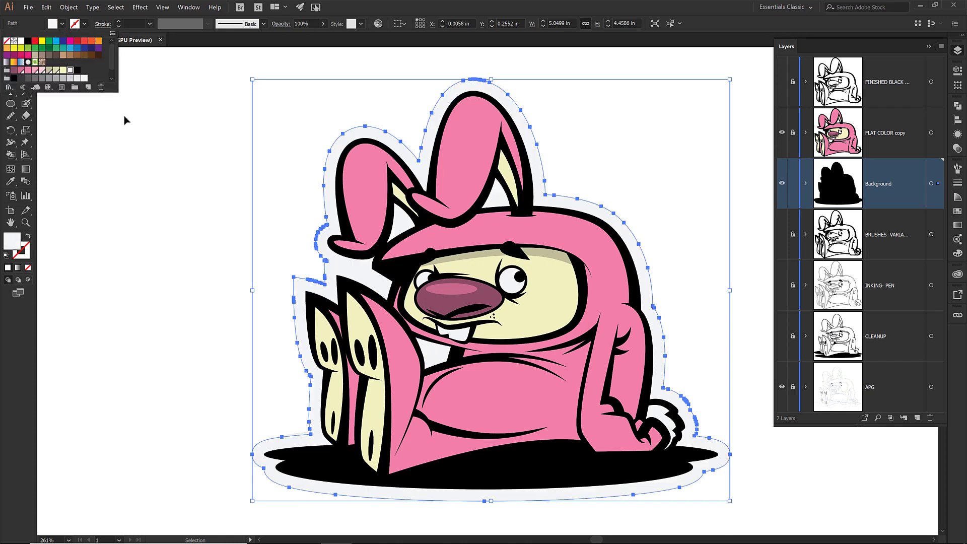
# - Zoom out, draw a rectangle over the whole artboard, and send it to the back
pyautogui.press('Escape')
pyautogui.press('a')
pyautogui.hotkey('ctrl', '-')
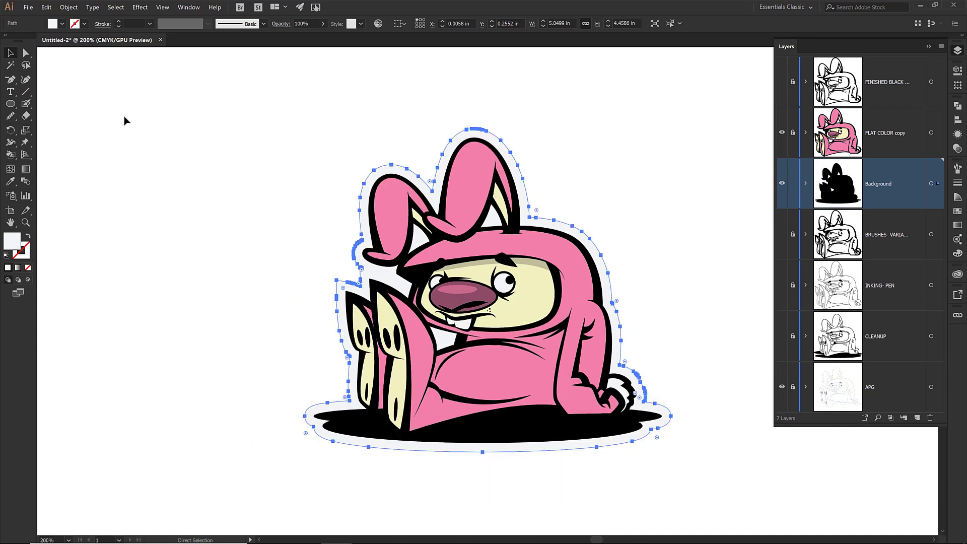
pyautogui.press('v')
pyautogui.click(8, 106)
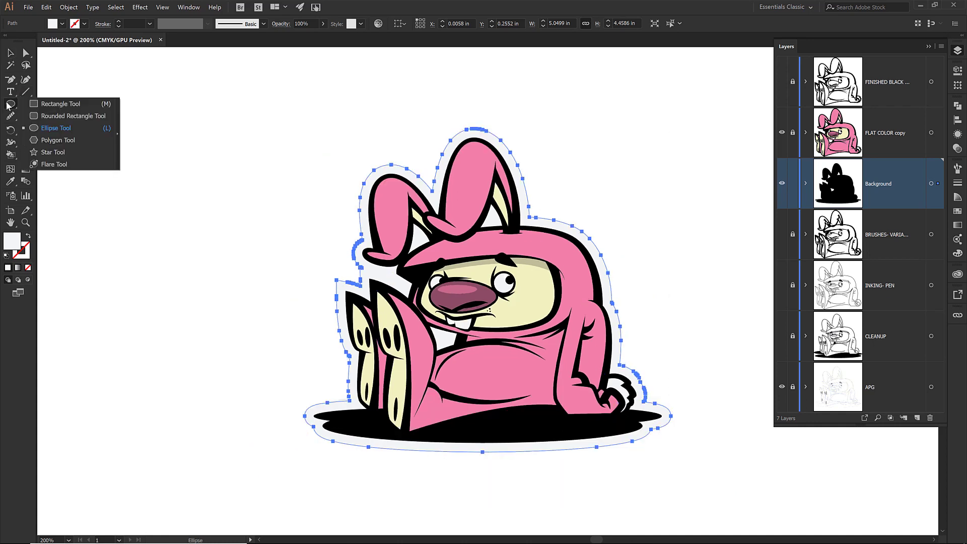
pyautogui.click(43, 101)
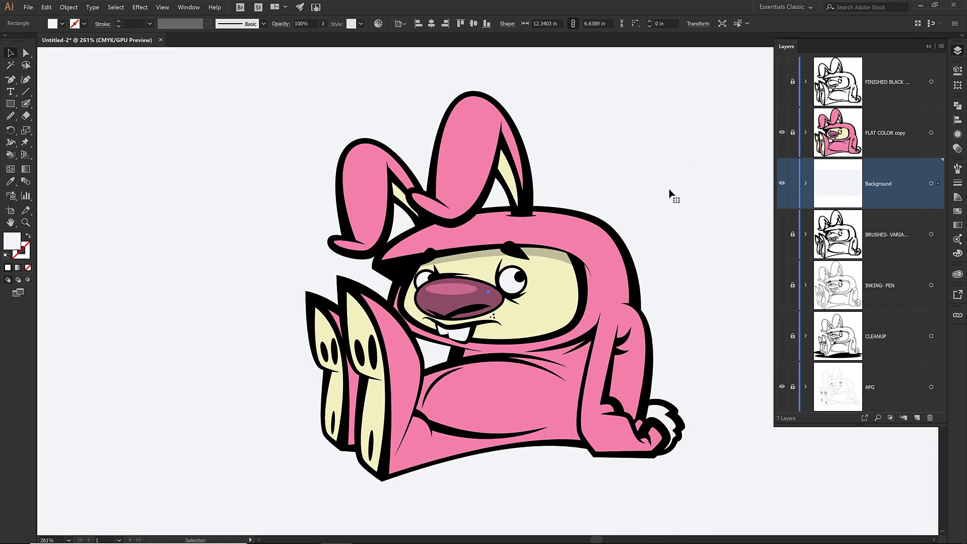
pyautogui.press('Menu')
pyautogui.moveTo(428, 274)
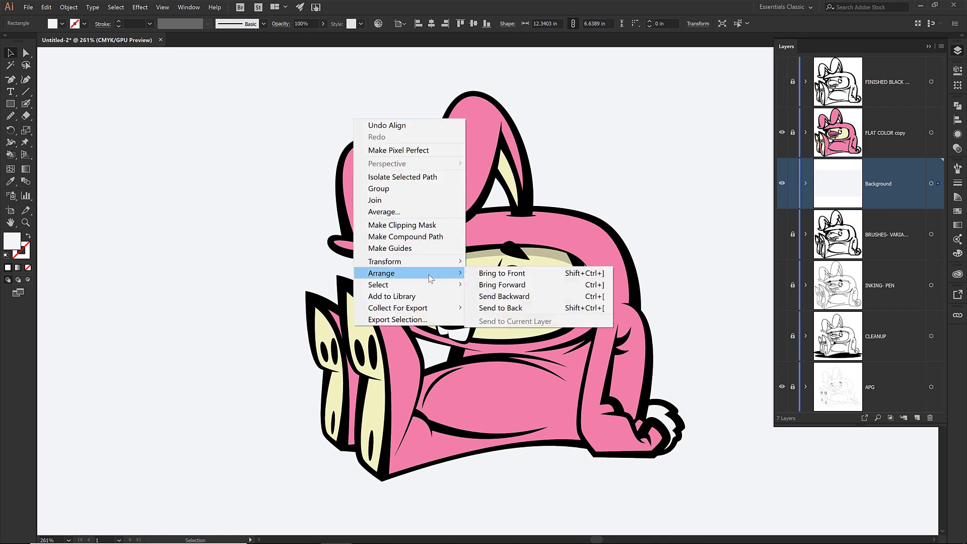
pyautogui.click(518, 310)
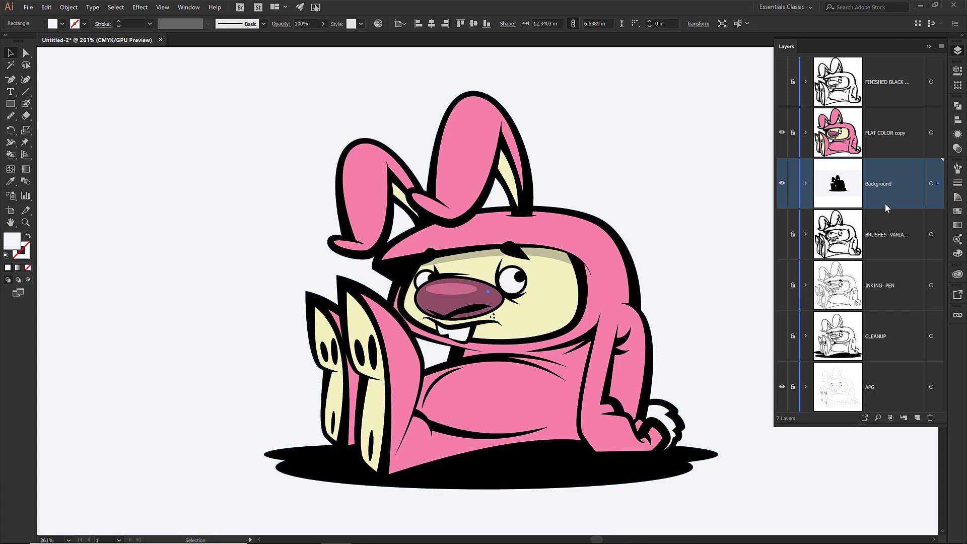
# - Give the background rectangle a Radial gradient with a blue outer stop
pyautogui.click(957, 225)
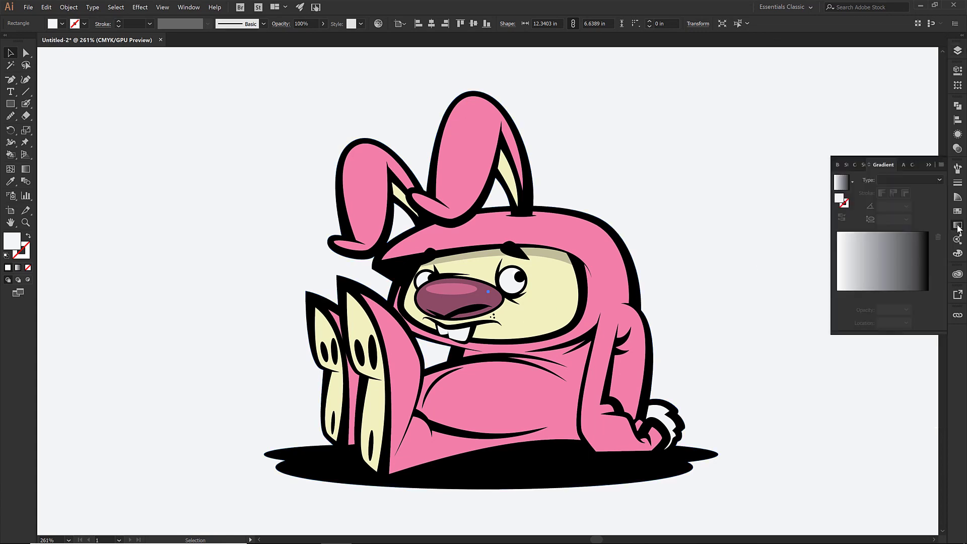
pyautogui.click(894, 264)
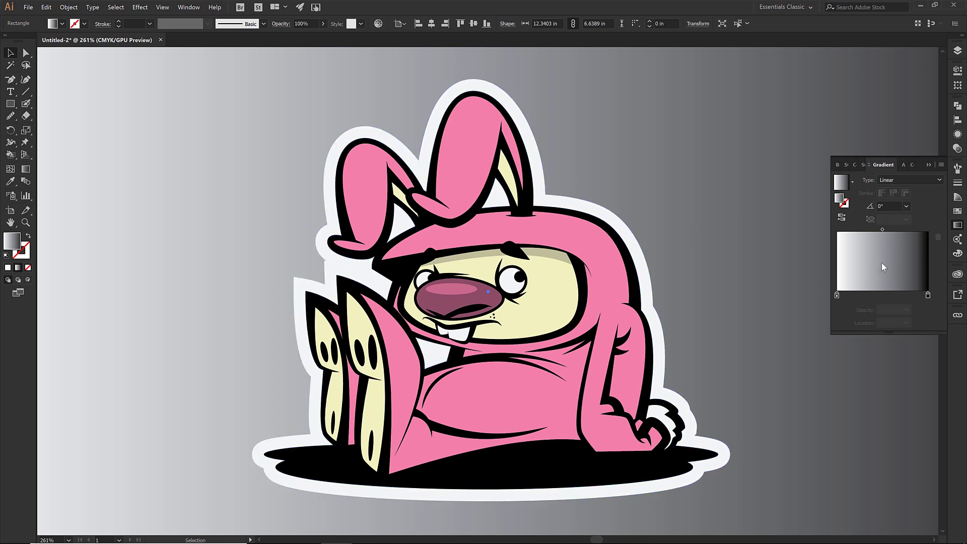
pyautogui.click(889, 180)
pyautogui.click(895, 202)
pyautogui.doubleClick(928, 294)
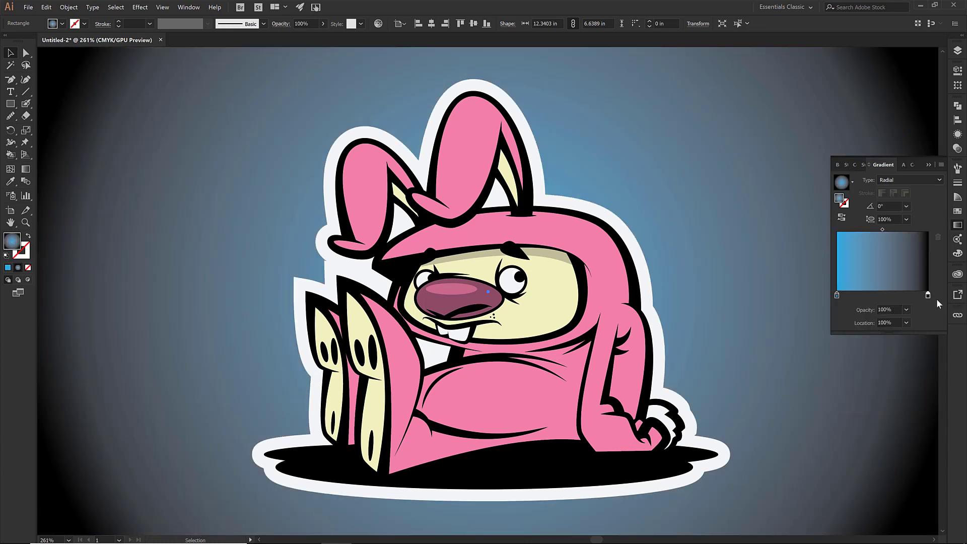
pyautogui.doubleClick(929, 295)
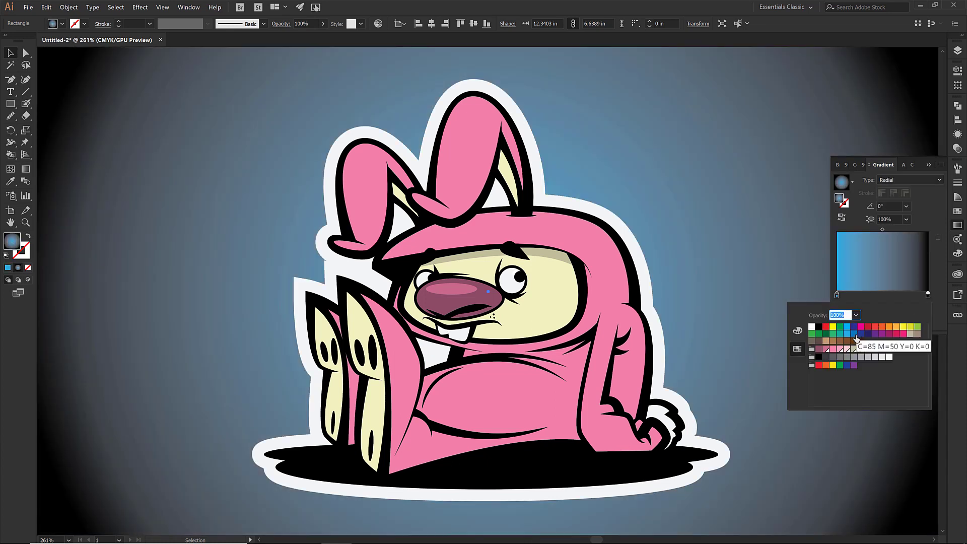
pyautogui.click(858, 336)
pyautogui.click(928, 165)
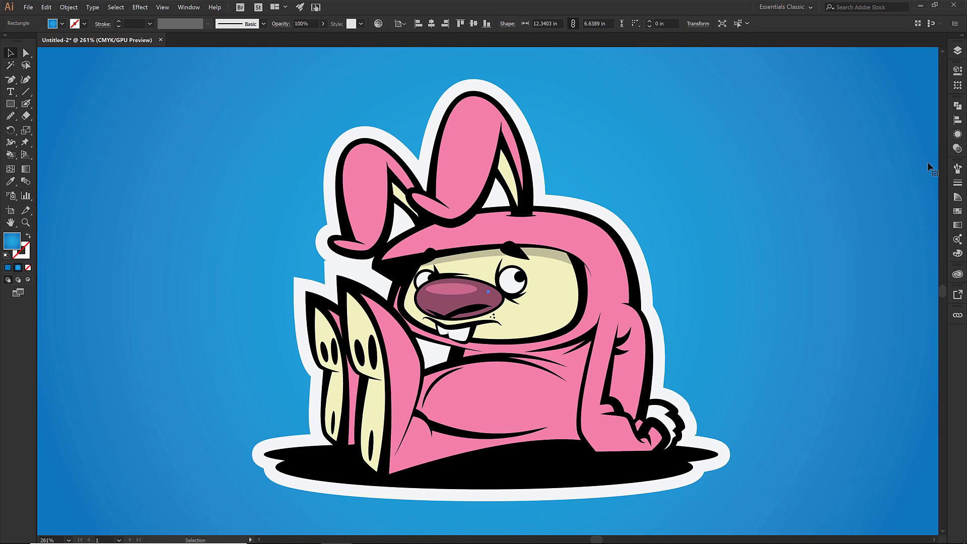
# - Apply a Drop Shadow effect to the white sticker outline with preview on
pyautogui.click(320, 237)
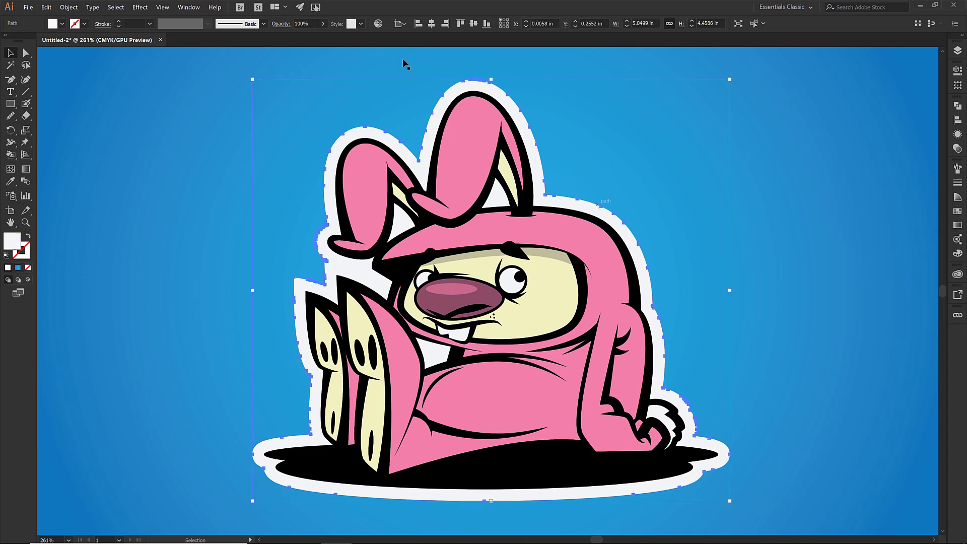
pyautogui.click(140, 7)
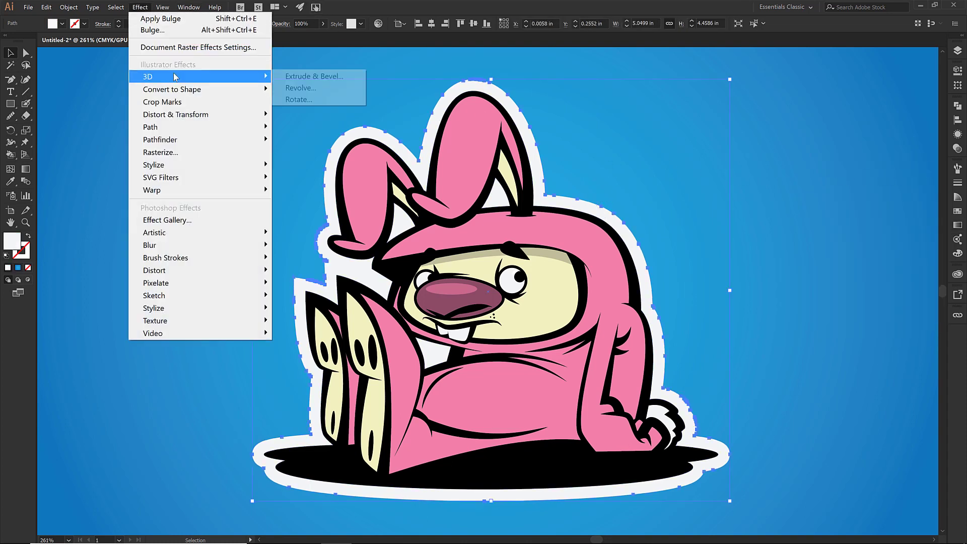
pyautogui.moveTo(170, 169)
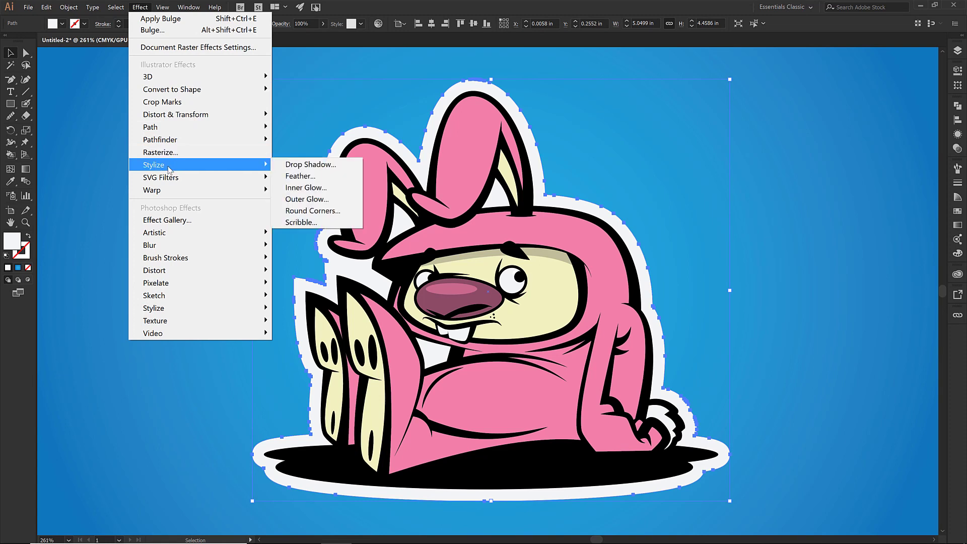
pyautogui.click(323, 169)
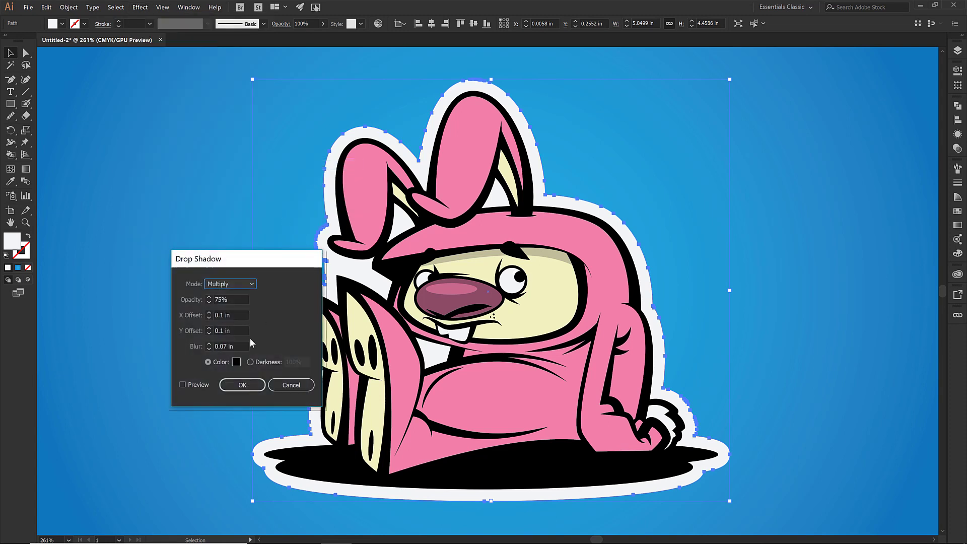
pyautogui.click(183, 385)
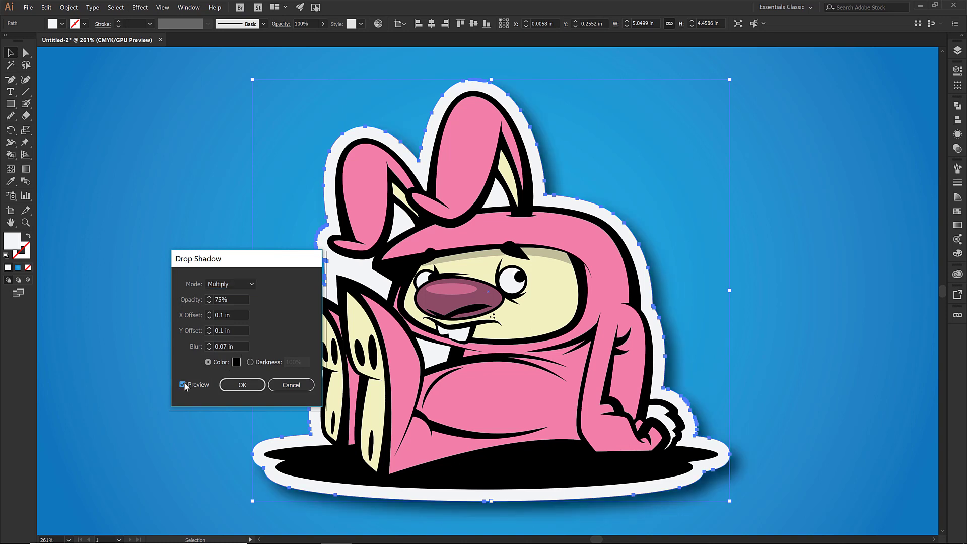
# - Set the drop shadow's X offset to 0.3 in and opacity to 50%, and apply it
pyautogui.click(210, 312)
pyautogui.click(209, 312)
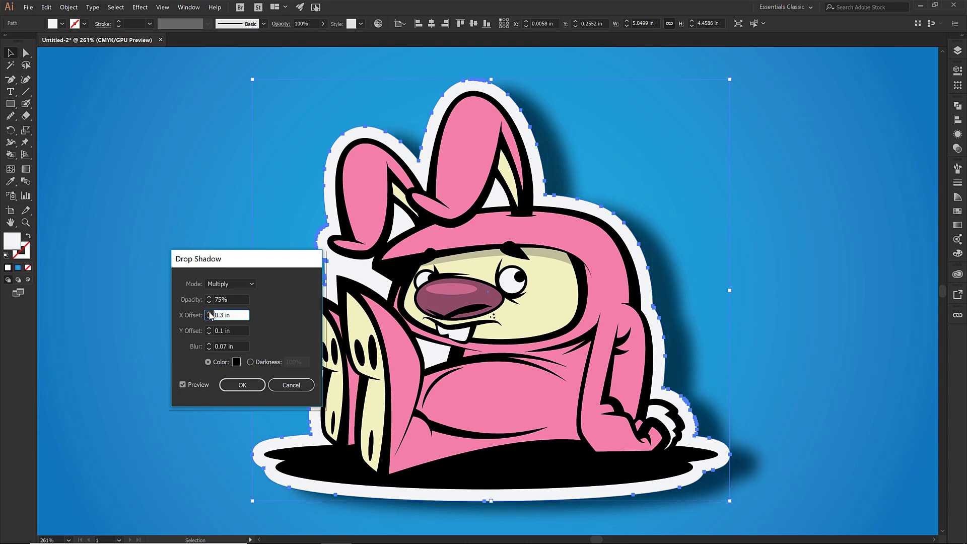
pyautogui.click(209, 312)
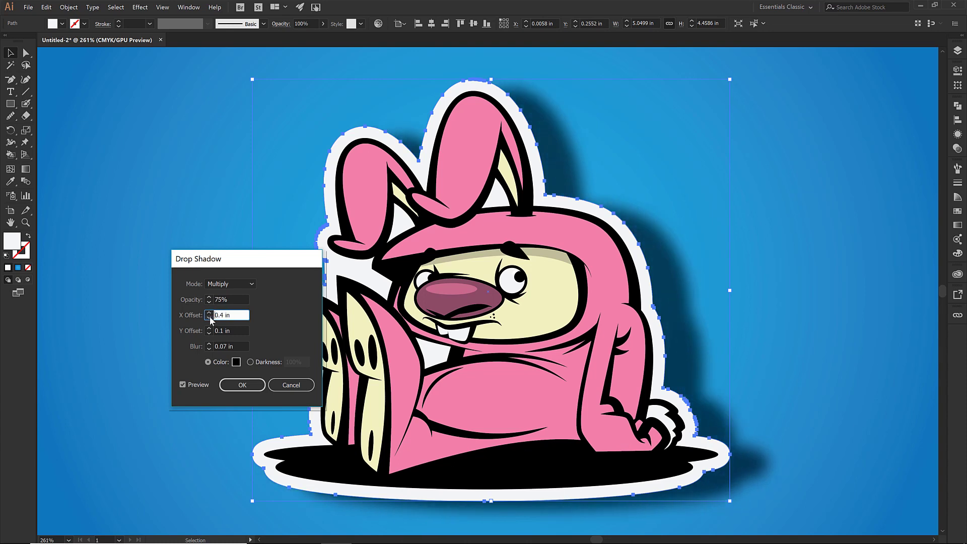
pyautogui.click(208, 318)
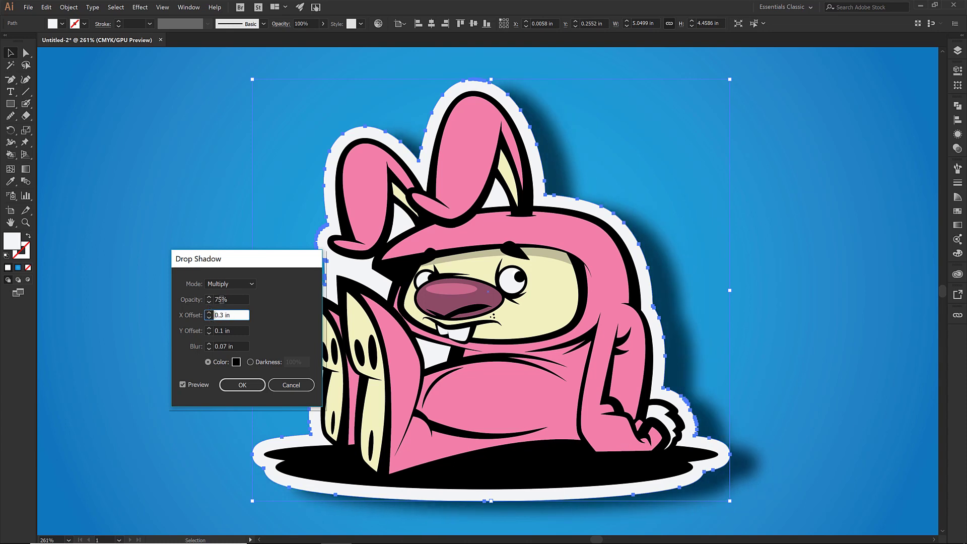
pyautogui.doubleClick(217, 299)
pyautogui.write('50')
pyautogui.click(240, 330)
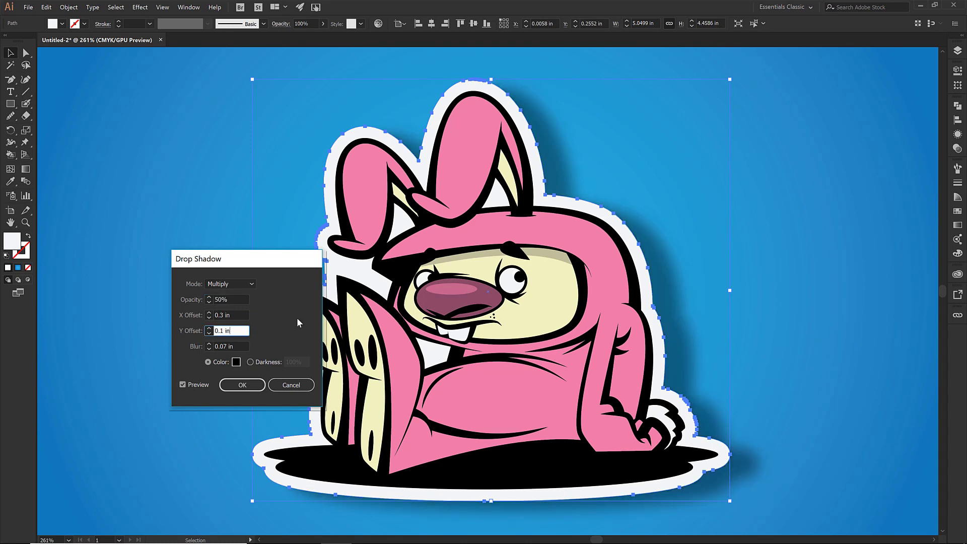
pyautogui.click(242, 384)
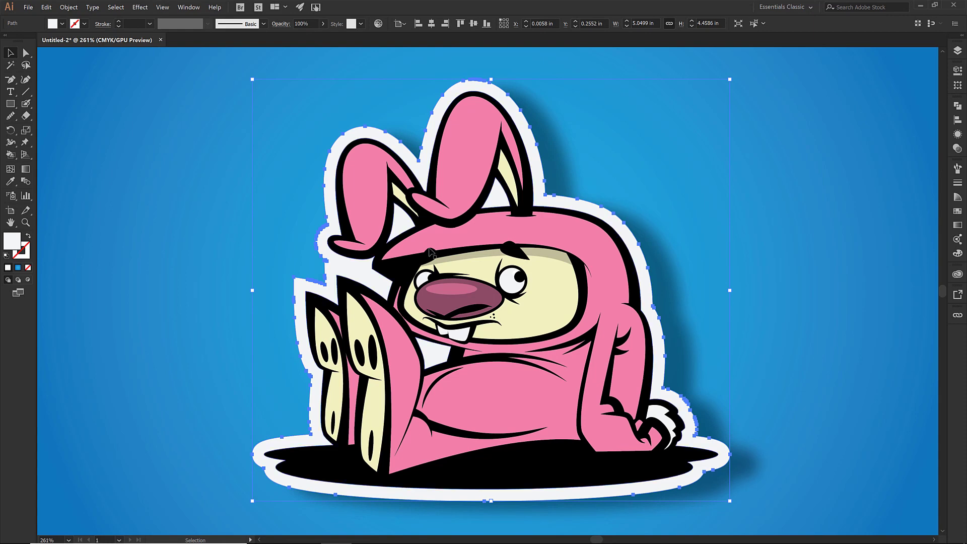
# - On the FLAT COLOR copy layer, Magic Wand-select all the pink suit shapes
pyautogui.click(957, 51)
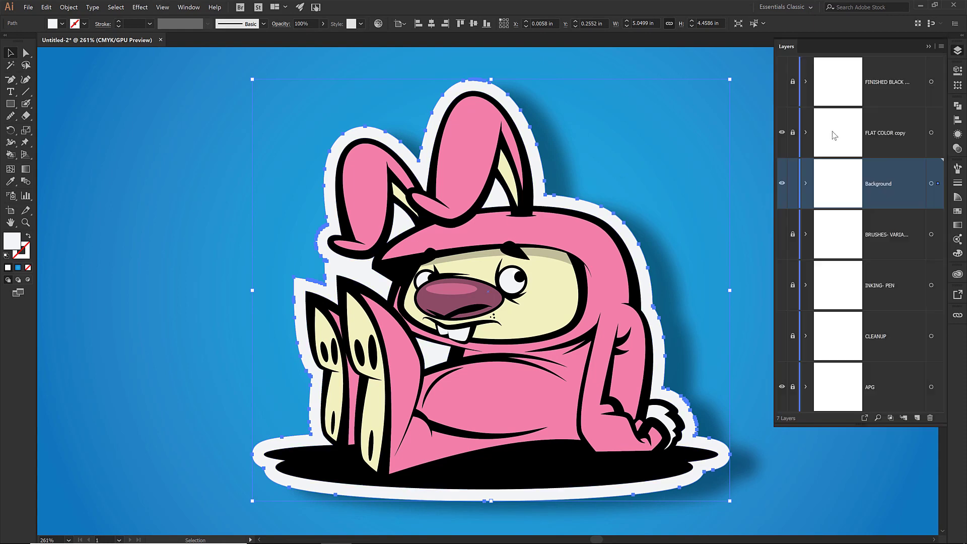
pyautogui.click(833, 135)
pyautogui.doubleClick(10, 67)
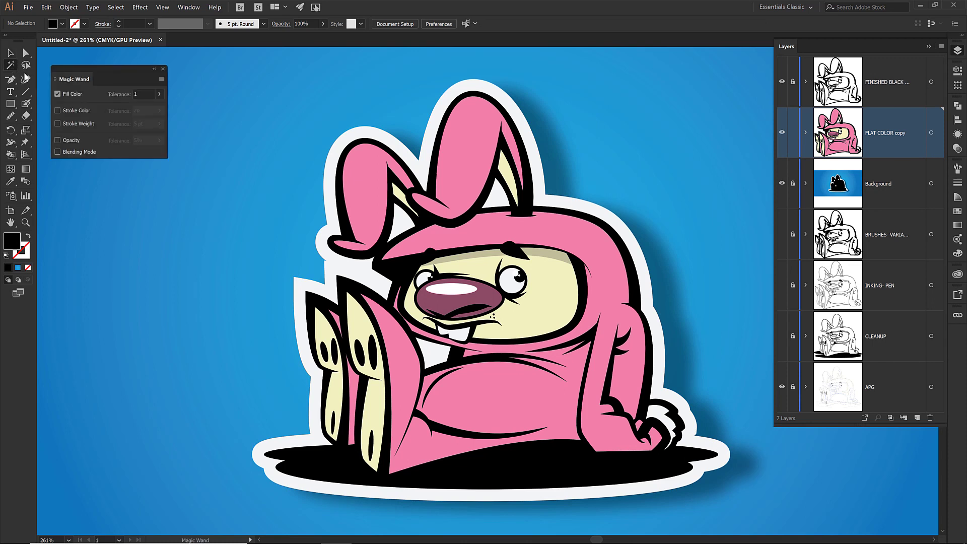
pyautogui.click(163, 69)
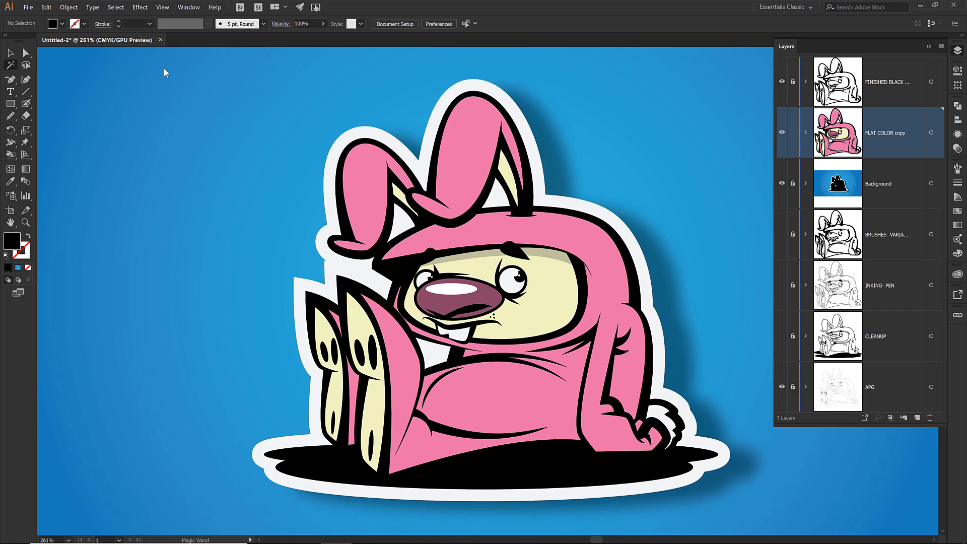
pyautogui.click(365, 171)
# - Give the pink shapes an Edge Inner Glow in mauve C=42 M=79 Y=41 K=14
pyautogui.click(866, 183)
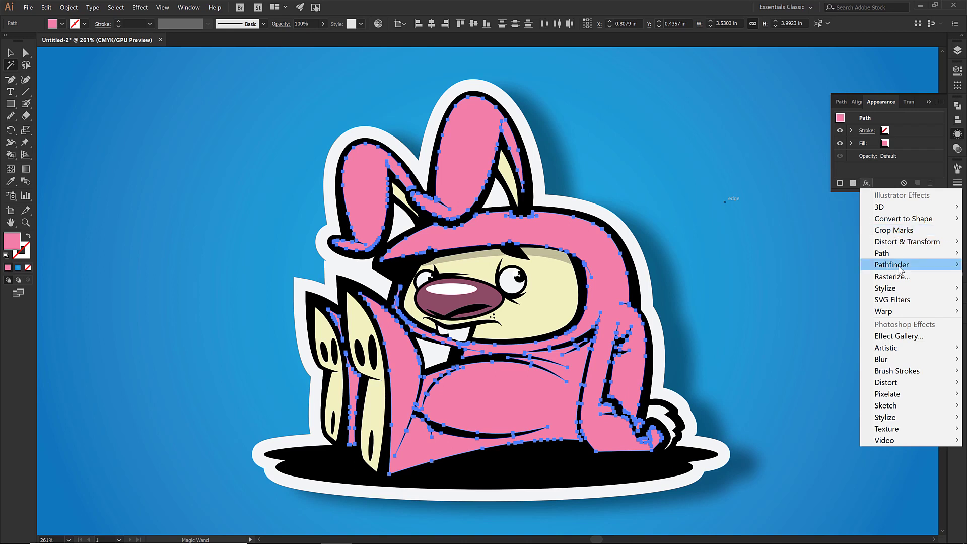
pyautogui.moveTo(891, 291)
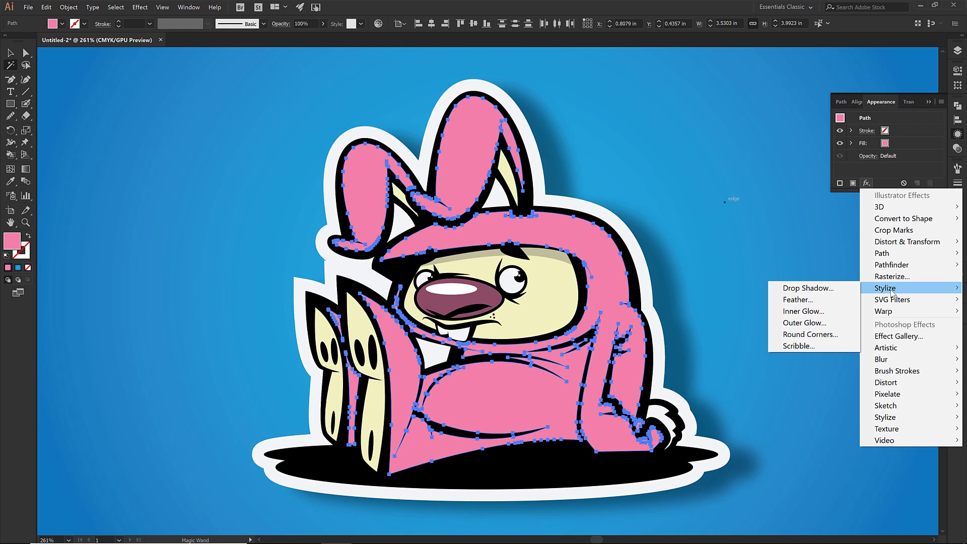
pyautogui.click(821, 311)
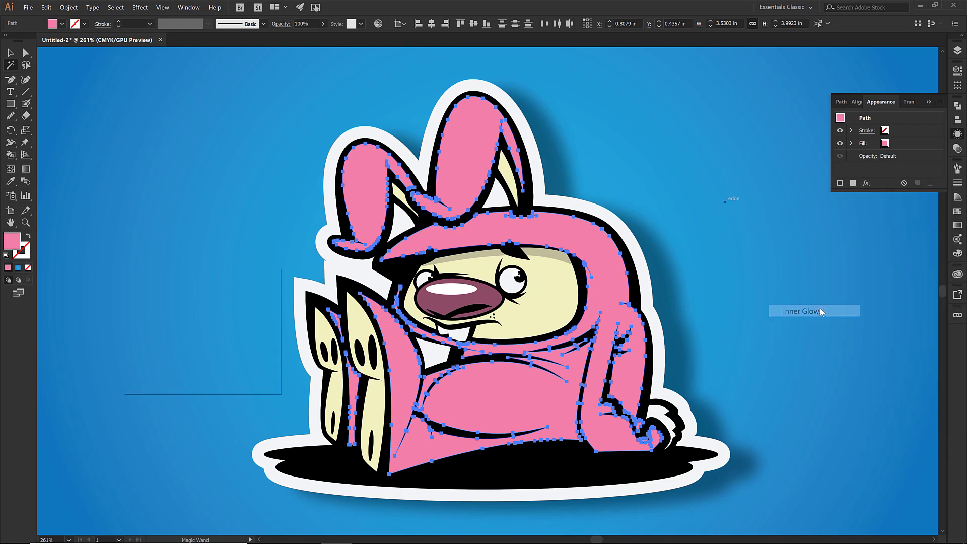
pyautogui.click(138, 369)
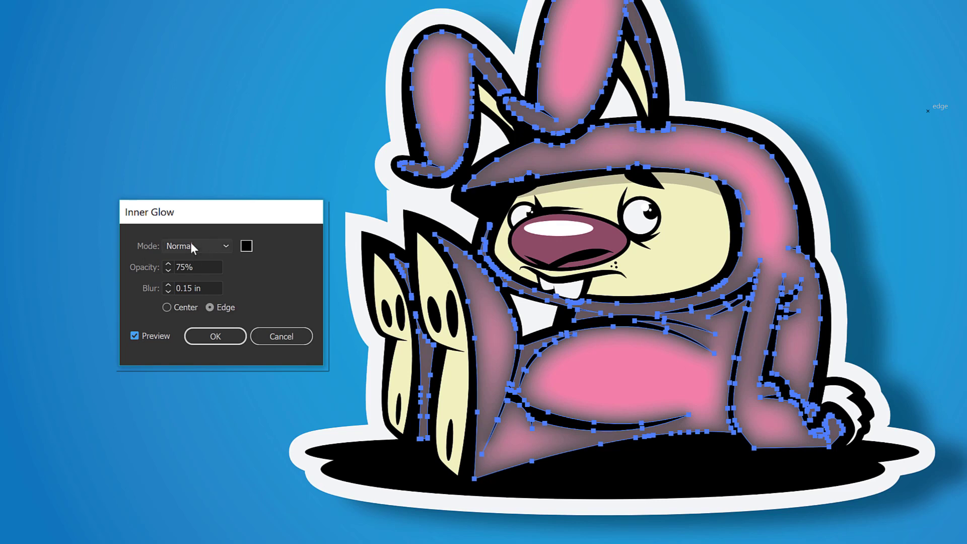
pyautogui.click(246, 246)
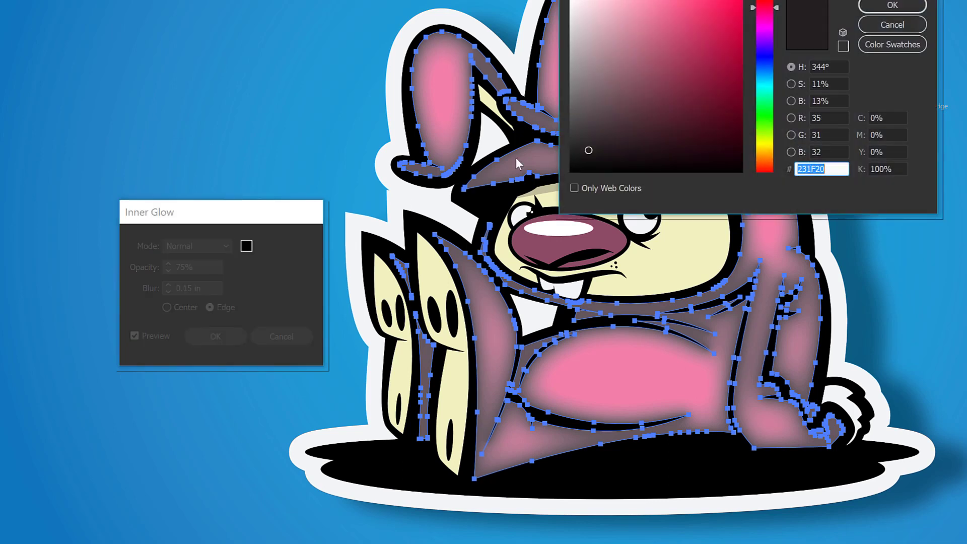
pyautogui.click(876, 46)
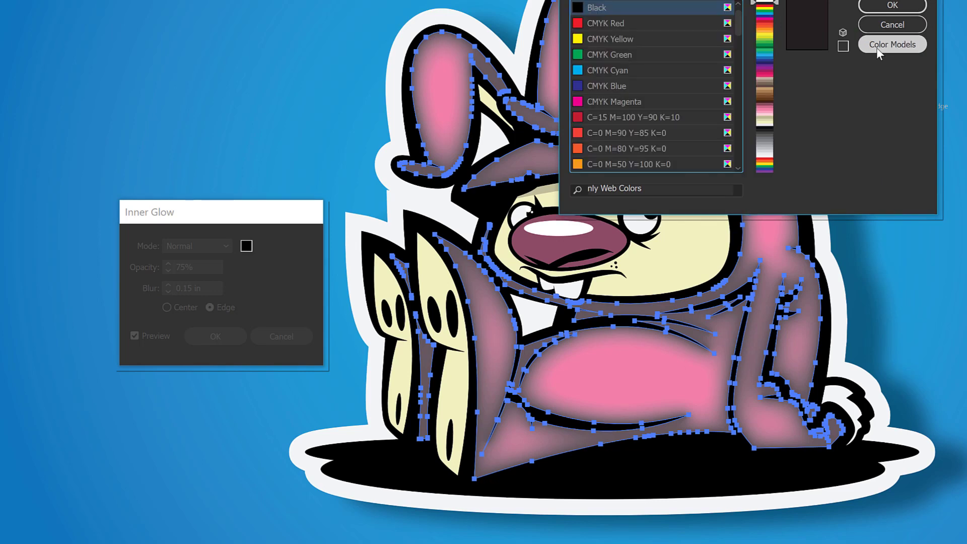
pyautogui.click(761, 120)
pyautogui.click(611, 75)
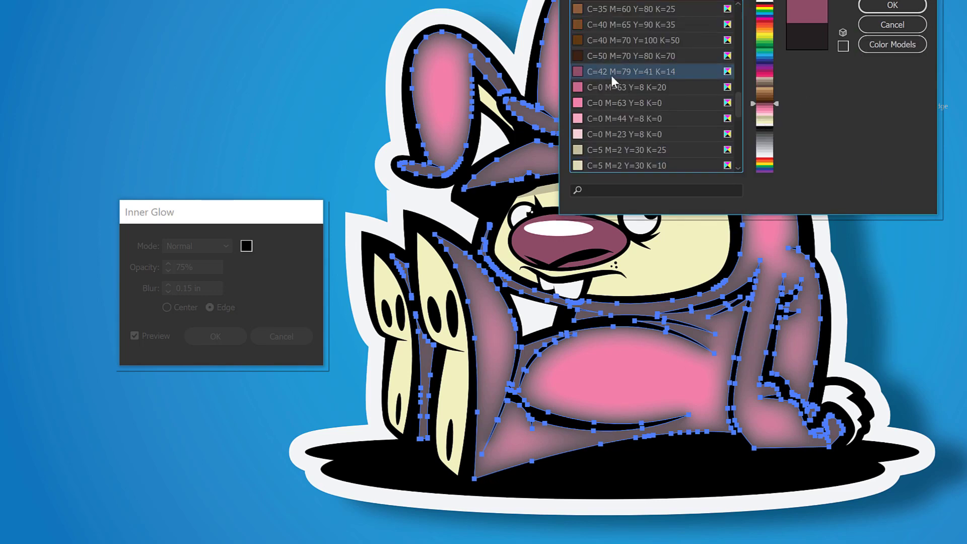
pyautogui.click(894, 7)
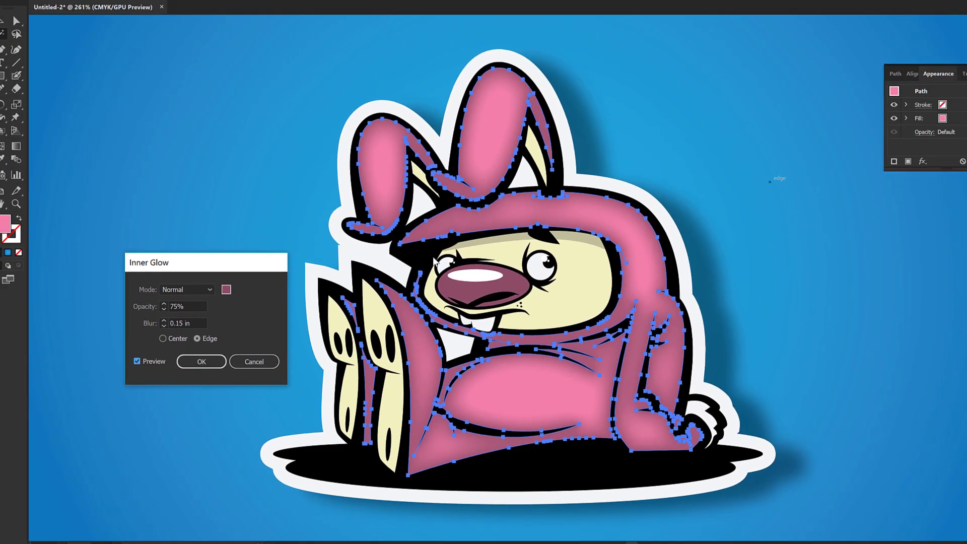
pyautogui.press('Return')
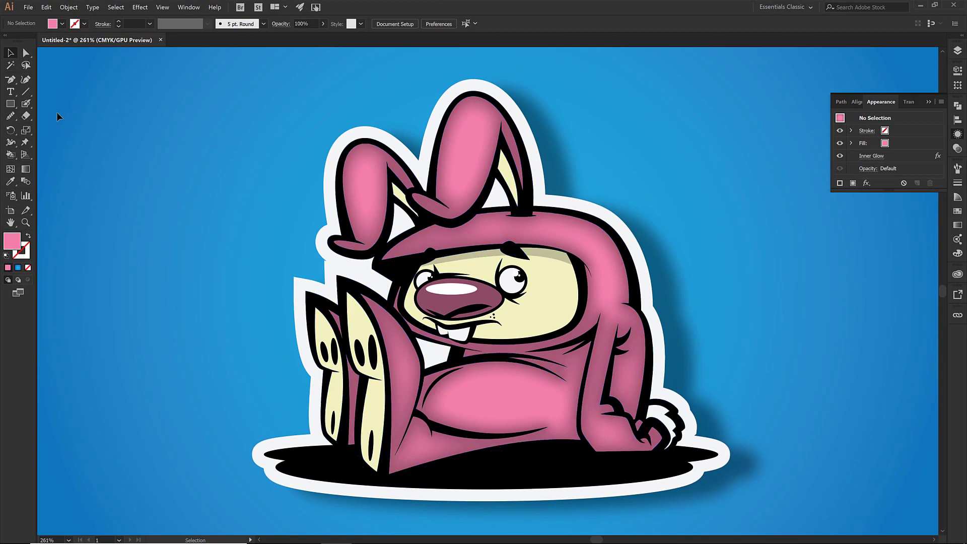
# - Magic Wand-select all the cream shapes and add an Inner Glow effect
pyautogui.click(10, 64)
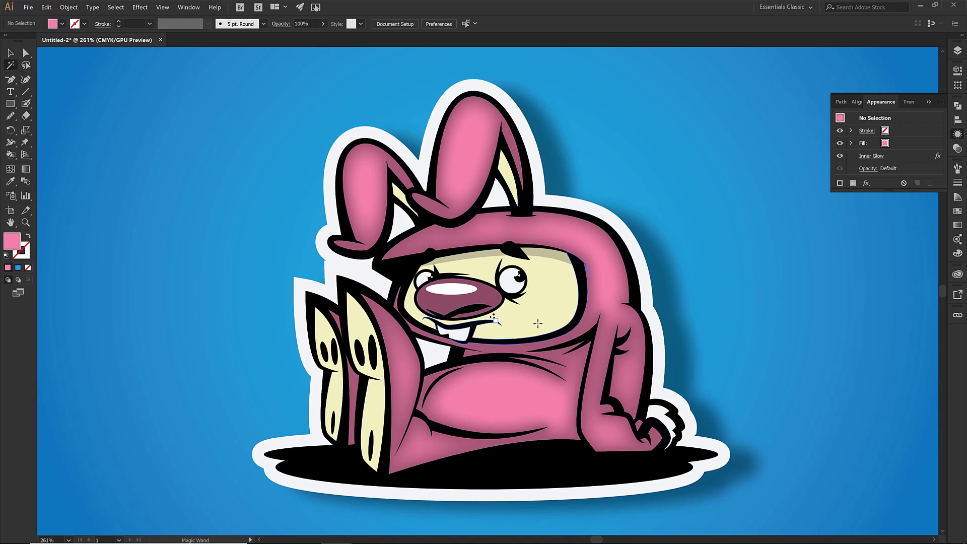
pyautogui.click(537, 324)
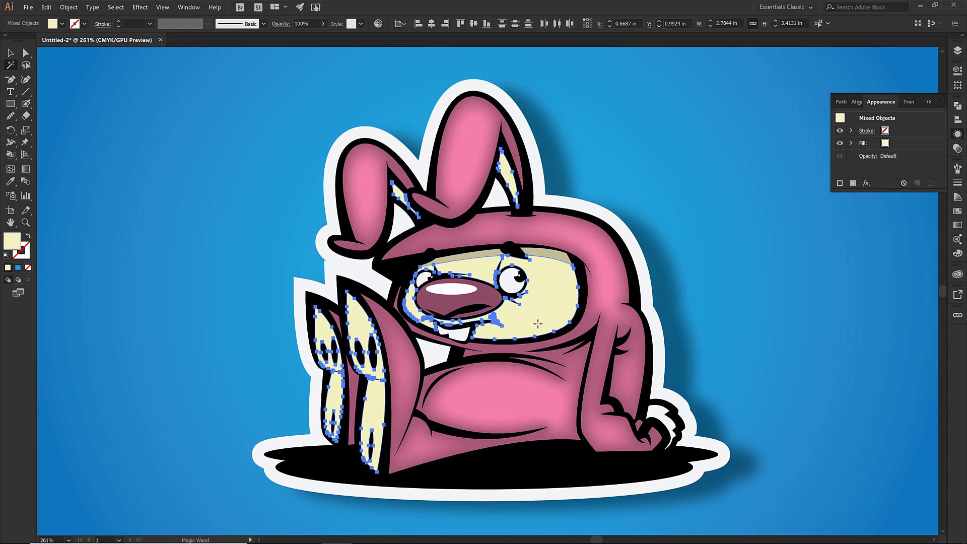
pyautogui.click(867, 184)
pyautogui.moveTo(876, 287)
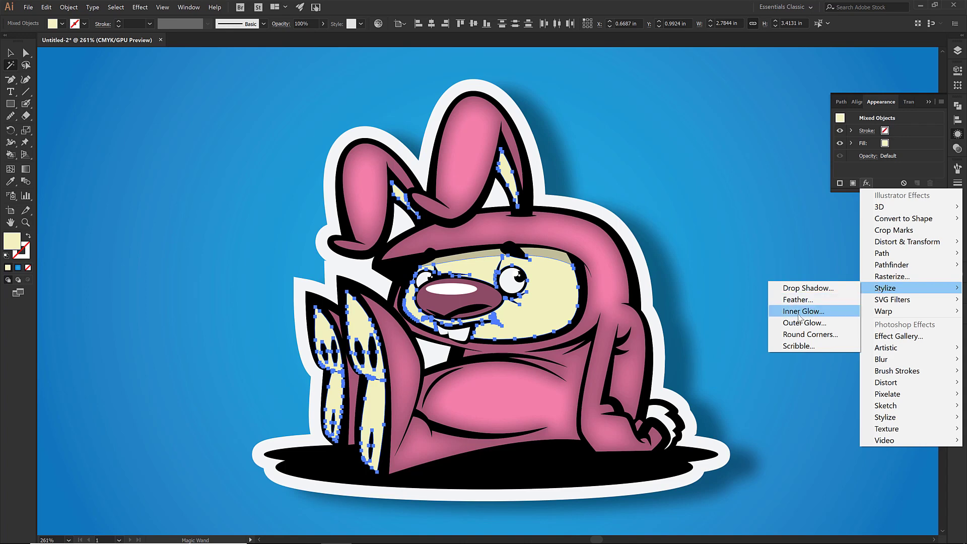
pyautogui.click(802, 311)
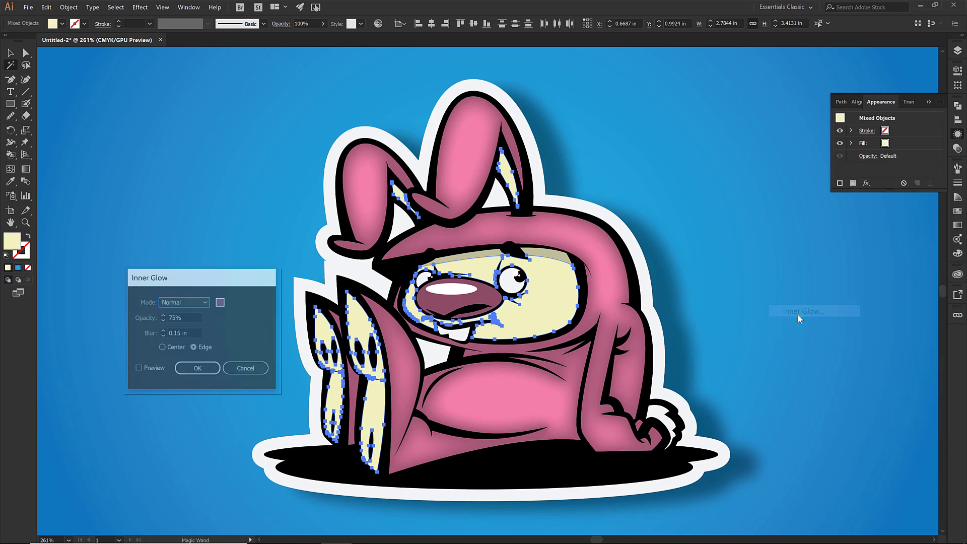
# - Set the cream shapes' Inner Glow to white, radiating from the Center
pyautogui.click(220, 302)
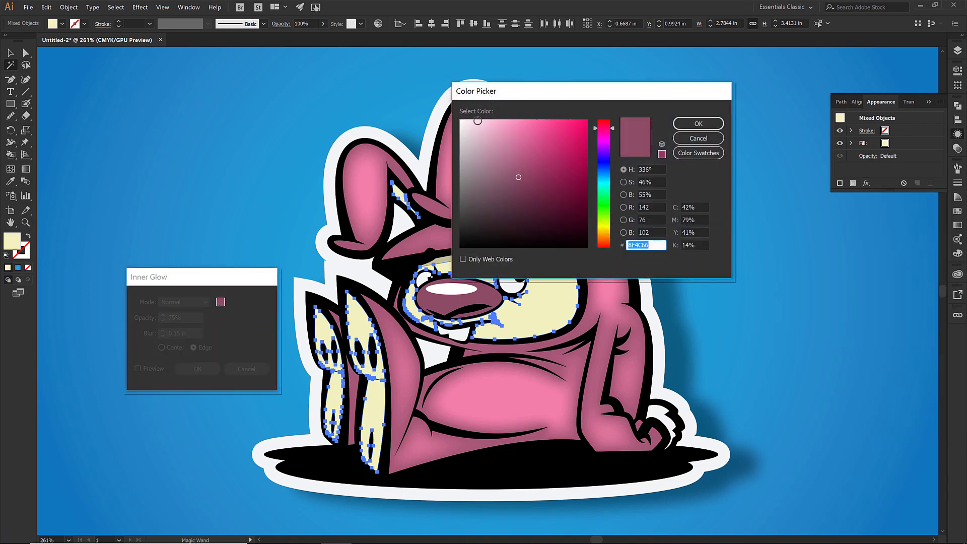
pyautogui.click(474, 123)
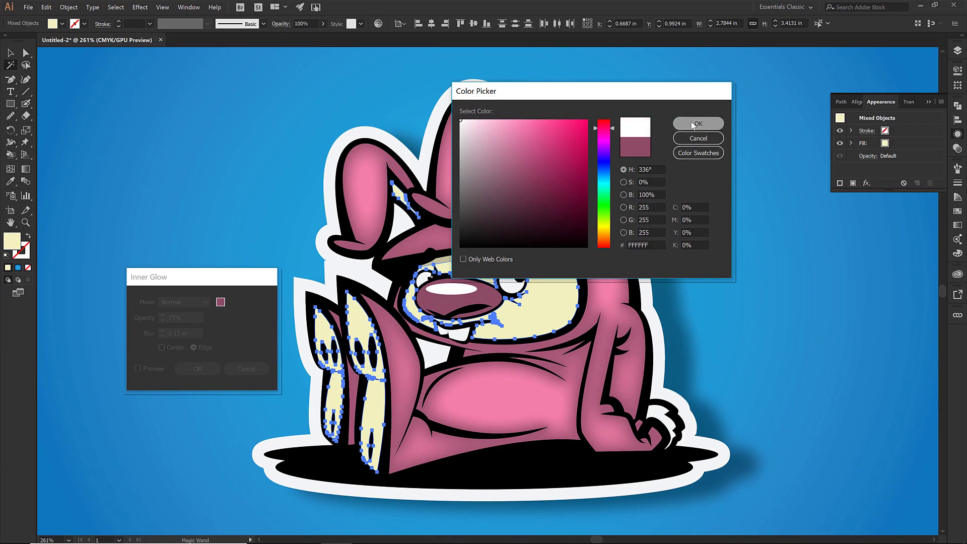
pyautogui.click(698, 123)
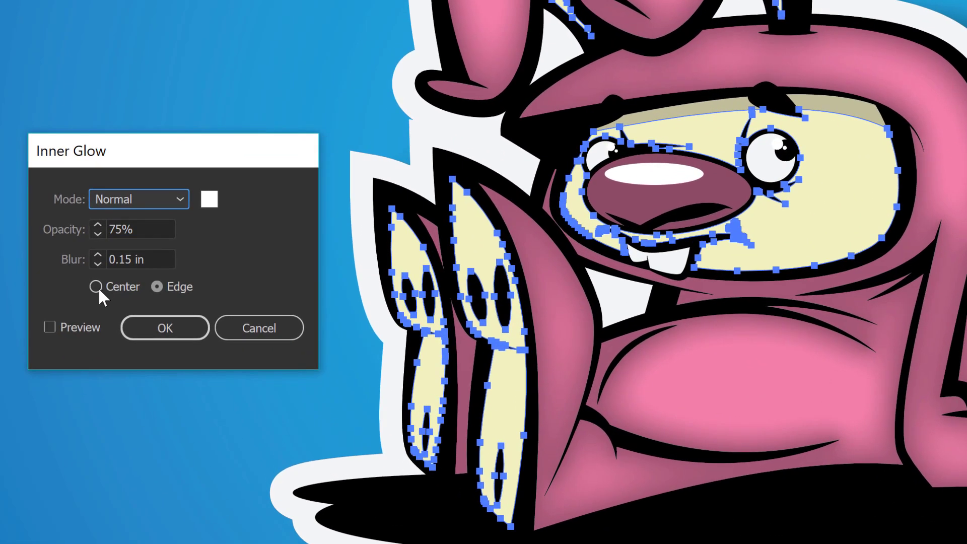
pyautogui.click(158, 344)
pyautogui.click(52, 325)
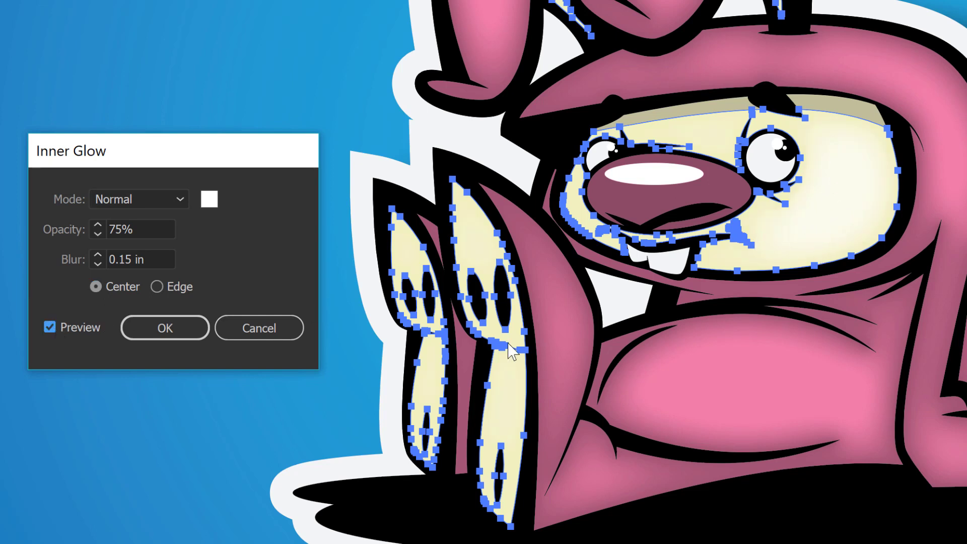
# - Adjust the cream glow's blur, settling on 0.2 in
pyautogui.click(98, 254)
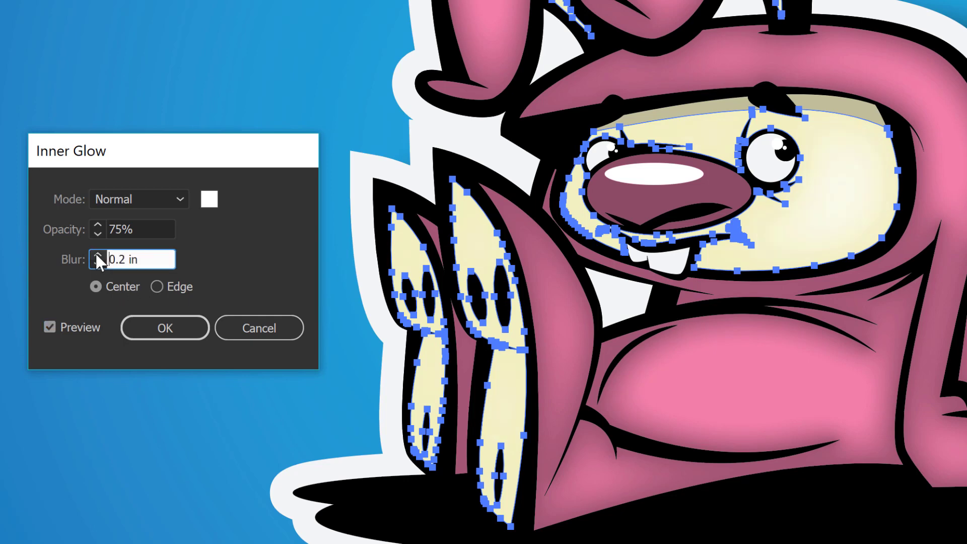
pyautogui.click(98, 254)
pyautogui.click(97, 254)
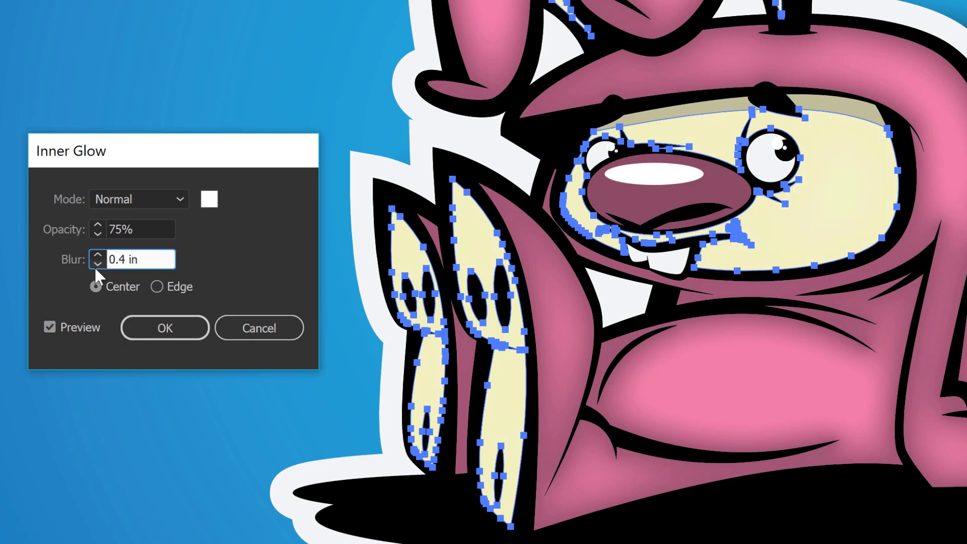
pyautogui.click(96, 265)
pyautogui.click(96, 265)
pyautogui.click(96, 265)
pyautogui.click(96, 253)
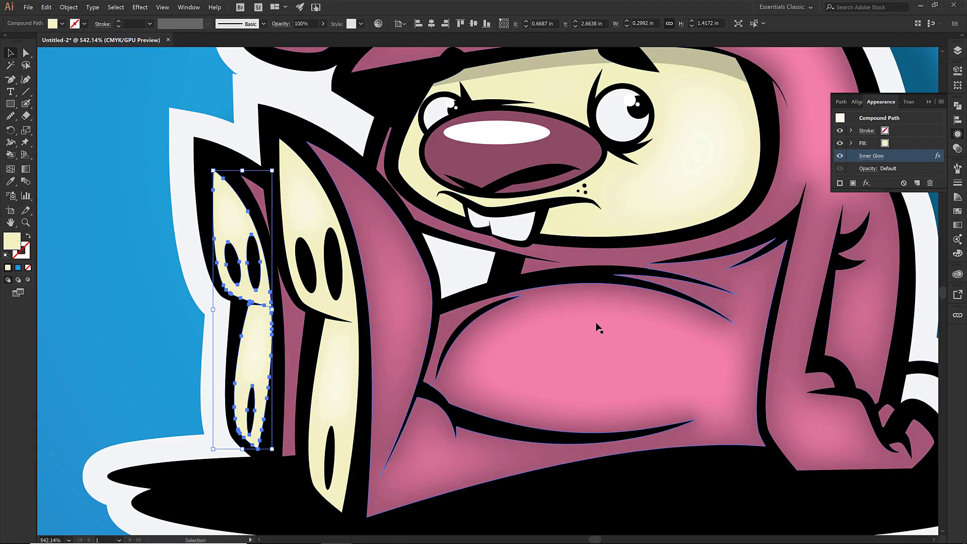
# - Magic Wand-select the white teeth, eyes and claws and give them a light-blue Inner Glow
pyautogui.click(11, 65)
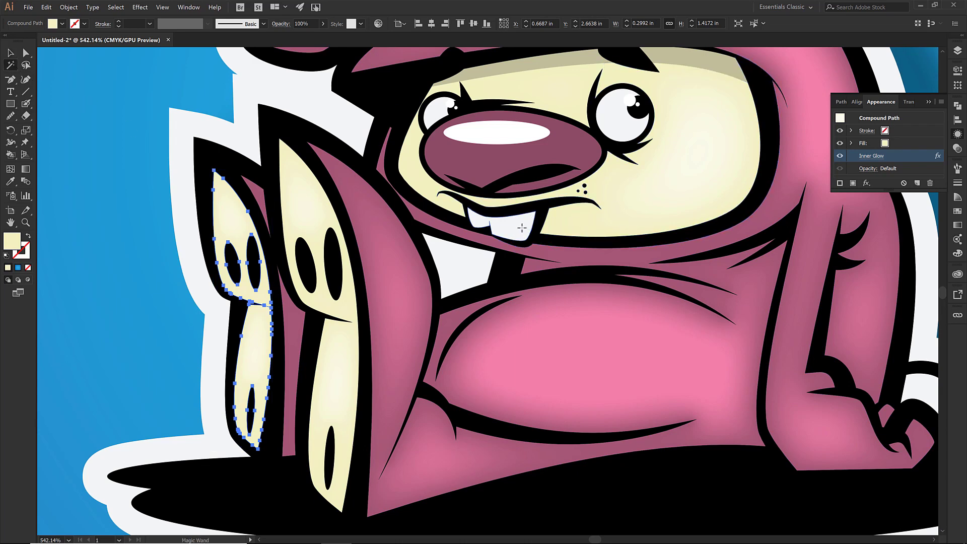
pyautogui.click(522, 228)
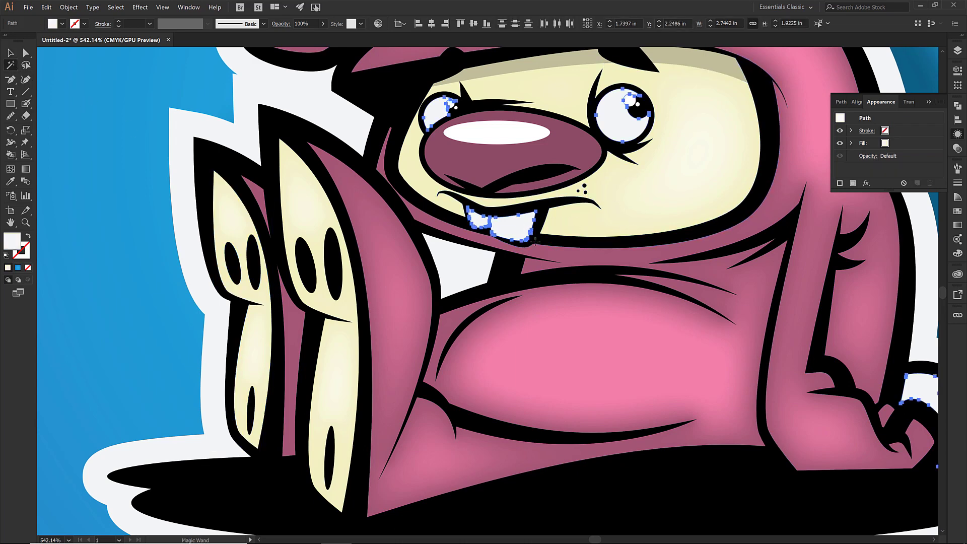
pyautogui.click(866, 182)
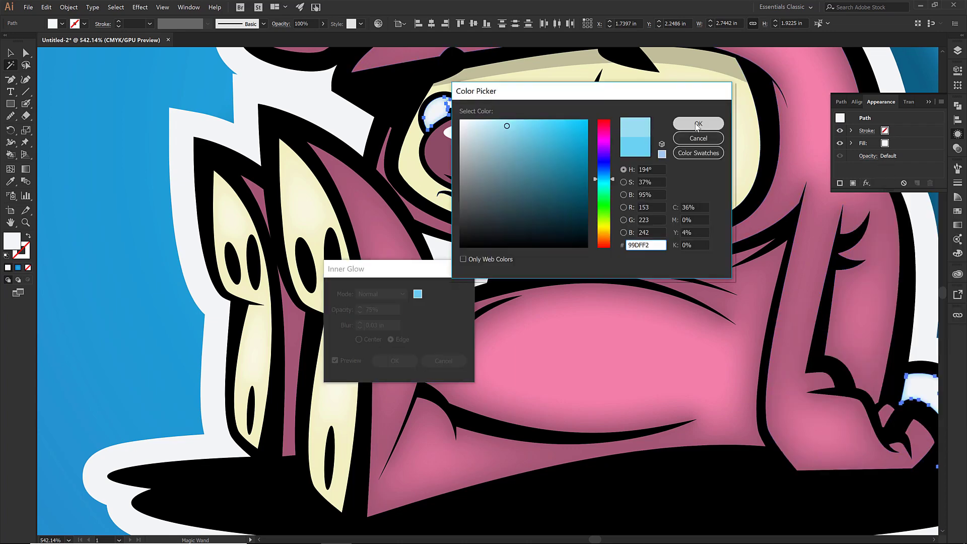
pyautogui.click(697, 124)
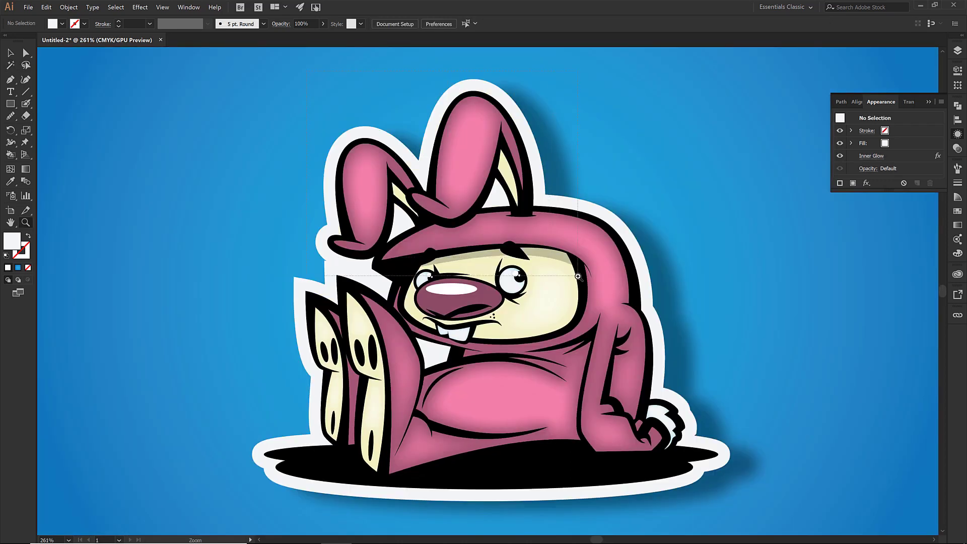
# - Apply the light-blue glow, then draw a white smooth-topped highlight triangle in the left ear
pyautogui.click(578, 277)
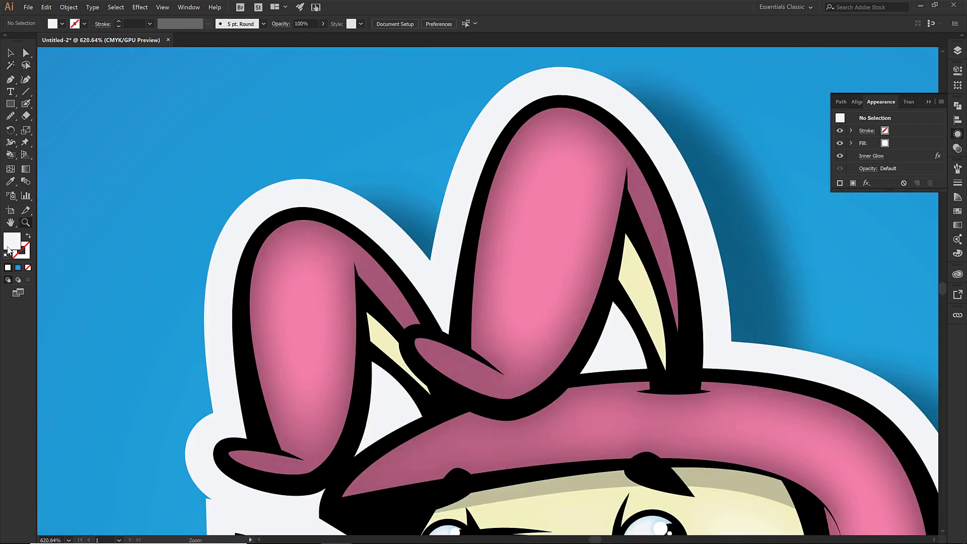
pyautogui.press('p')
pyautogui.click(320, 235)
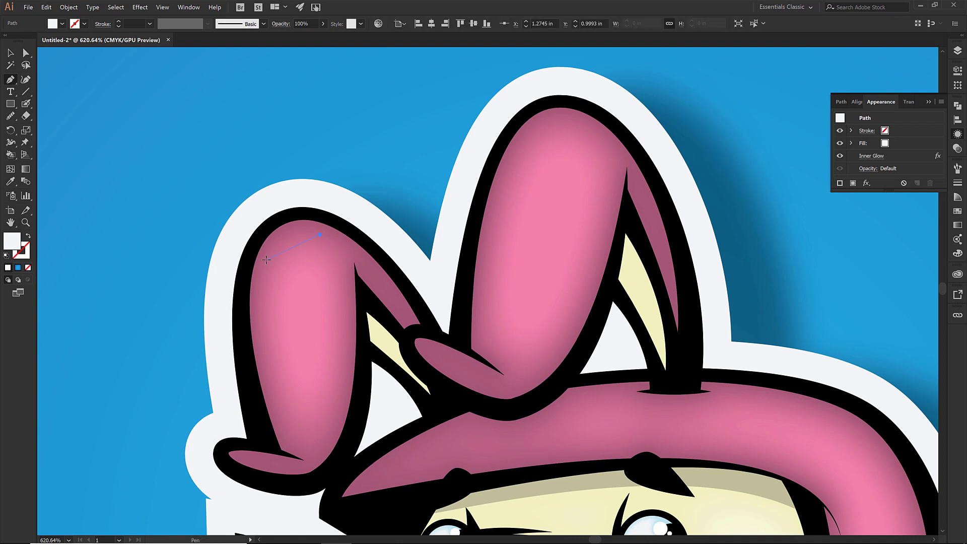
pyautogui.click(266, 259)
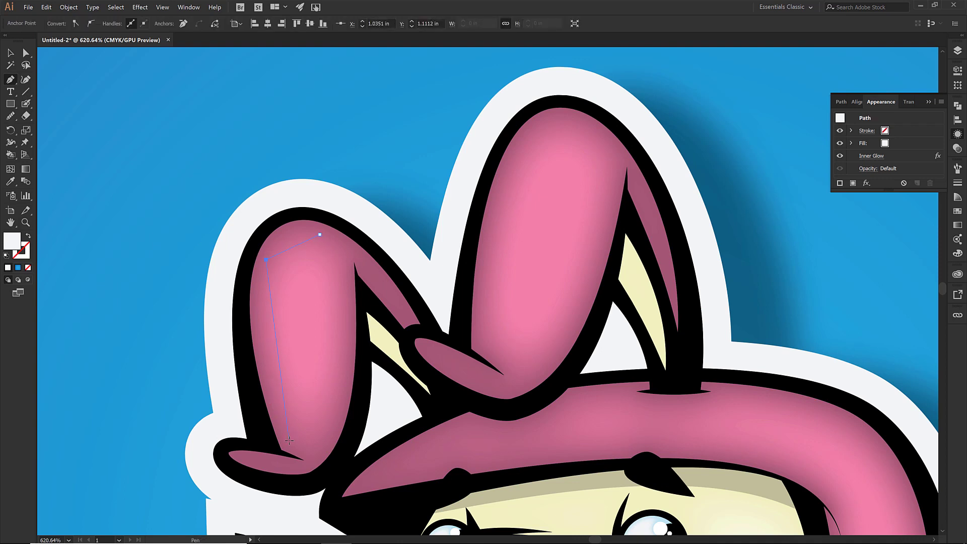
pyautogui.click(289, 441)
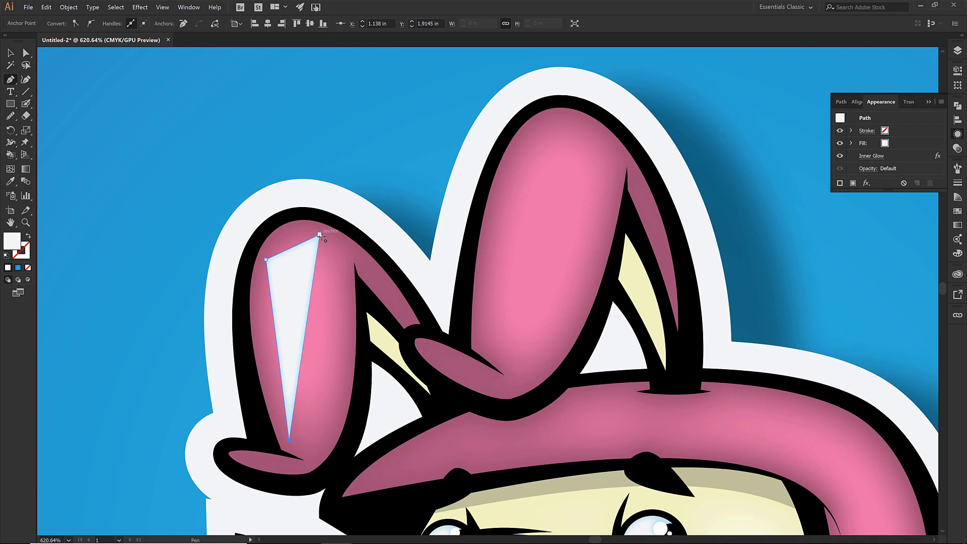
pyautogui.click(320, 235)
pyautogui.press('ctrl')
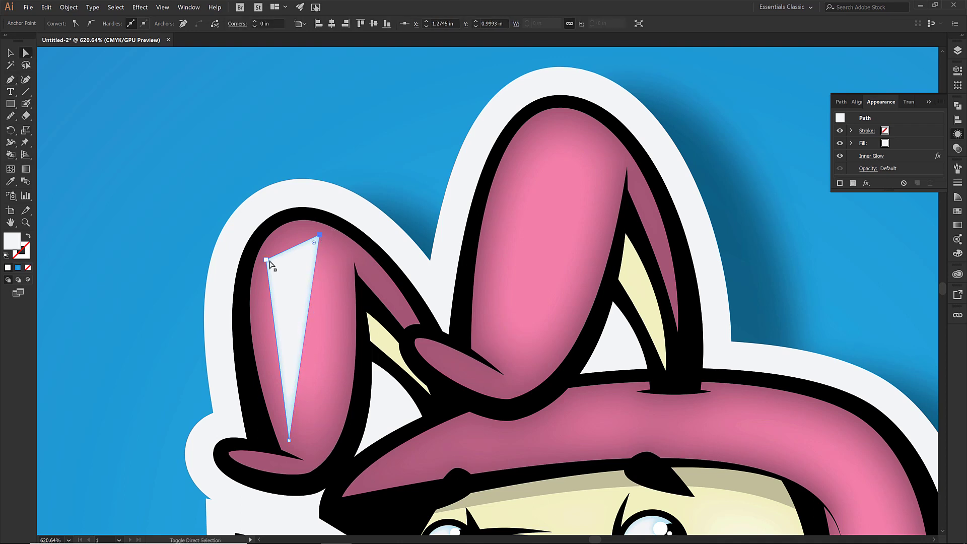
pyautogui.keyDown('ctrl'); pyautogui.keyDown('shift'); pyautogui.click(267, 259); pyautogui.keyUp('shift'); pyautogui.keyUp('ctrl')
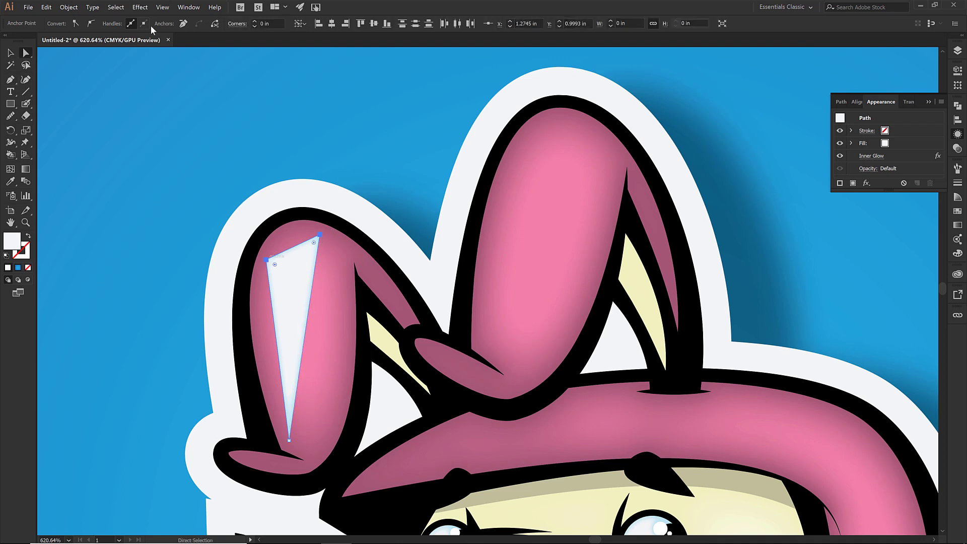
pyautogui.click(92, 25)
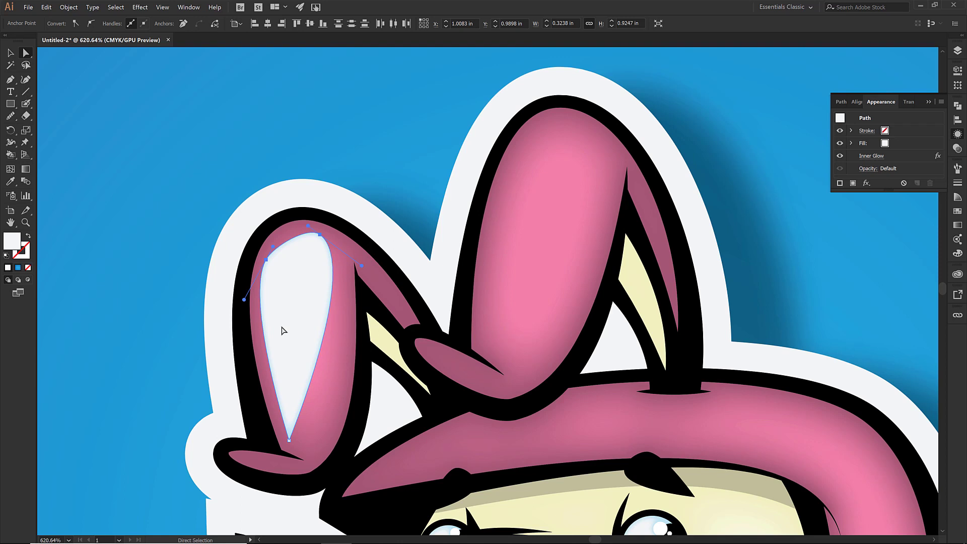
# - Draw a white highlight triangle in the right ear with rounded top corners
pyautogui.press('p')
pyautogui.moveTo(492, 335); pyautogui.dragTo(509, 262)
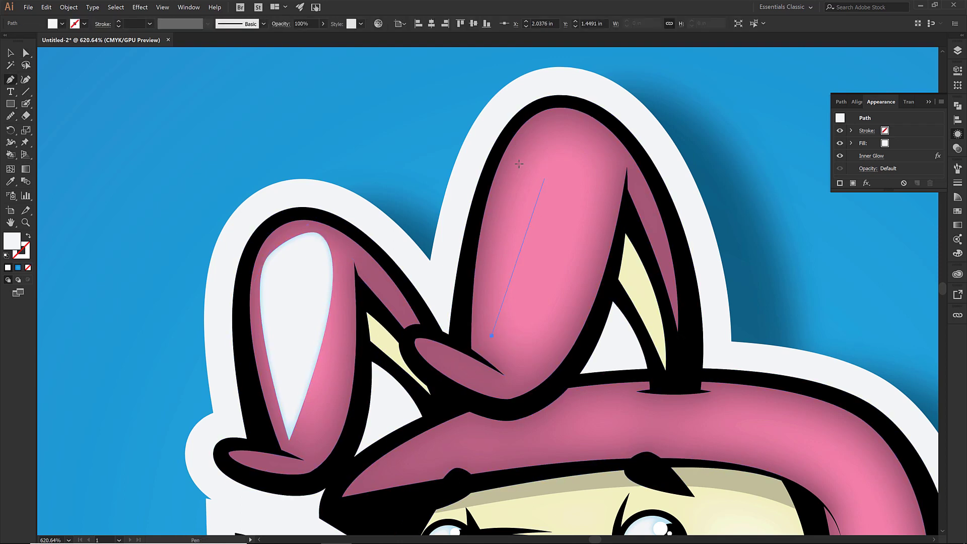
pyautogui.click(518, 163)
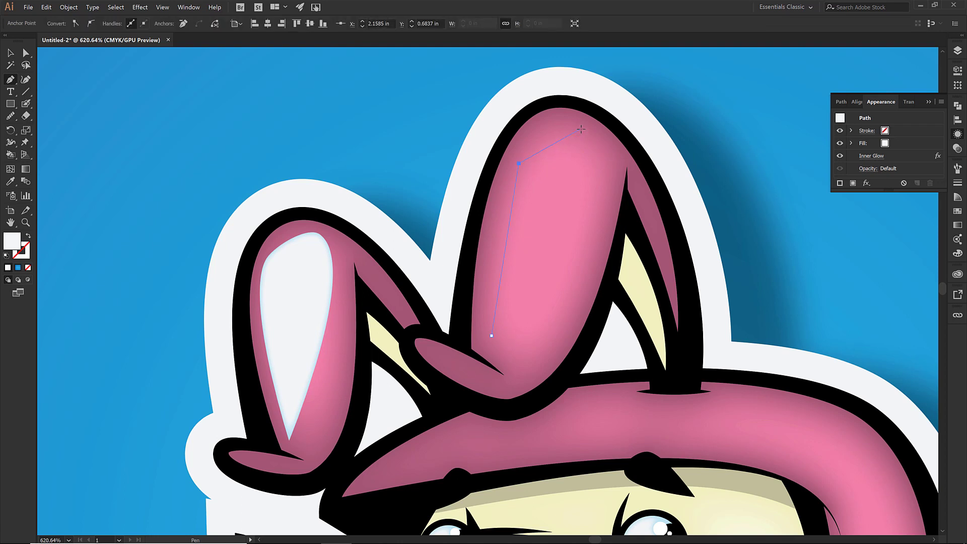
pyautogui.click(581, 129)
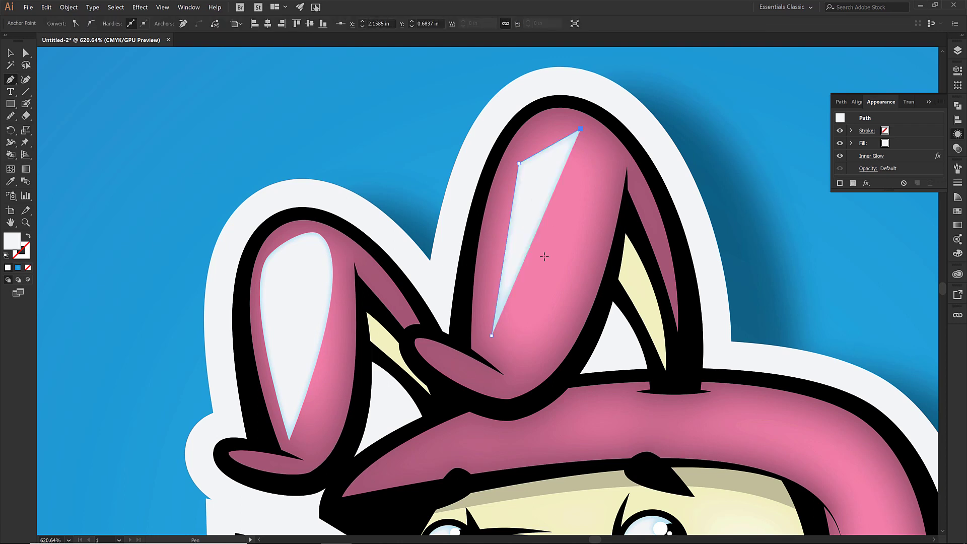
pyautogui.click(492, 335)
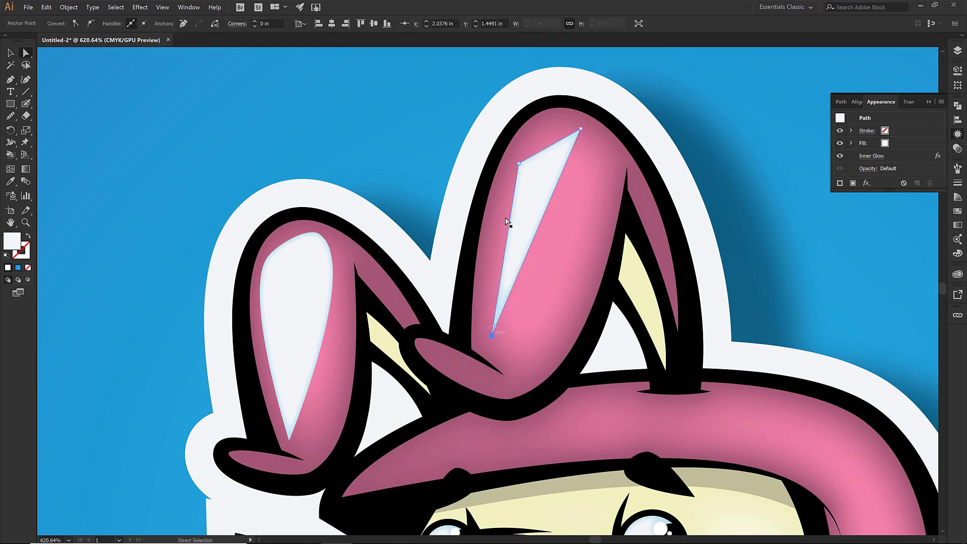
pyautogui.click(579, 130)
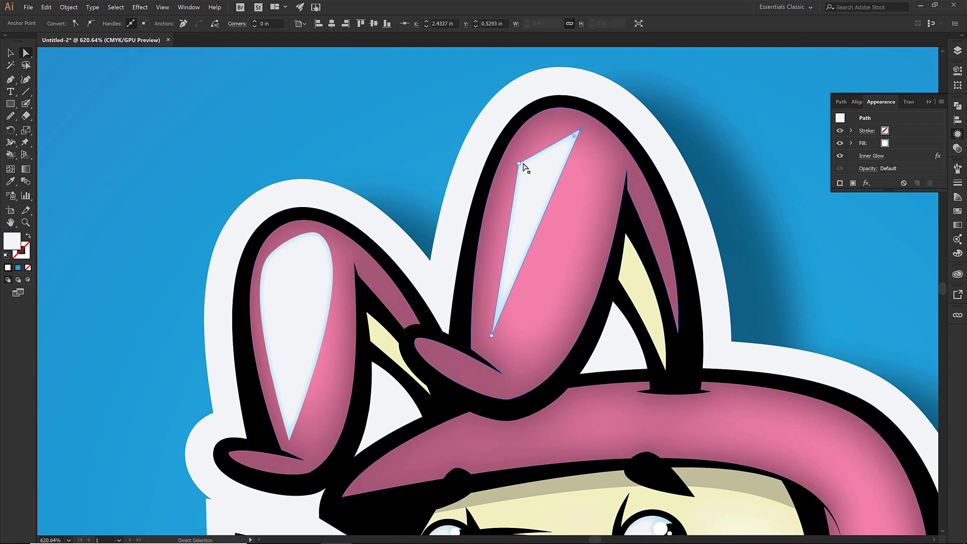
pyautogui.keyDown('shift'); pyautogui.click(519, 164); pyautogui.keyUp('shift')
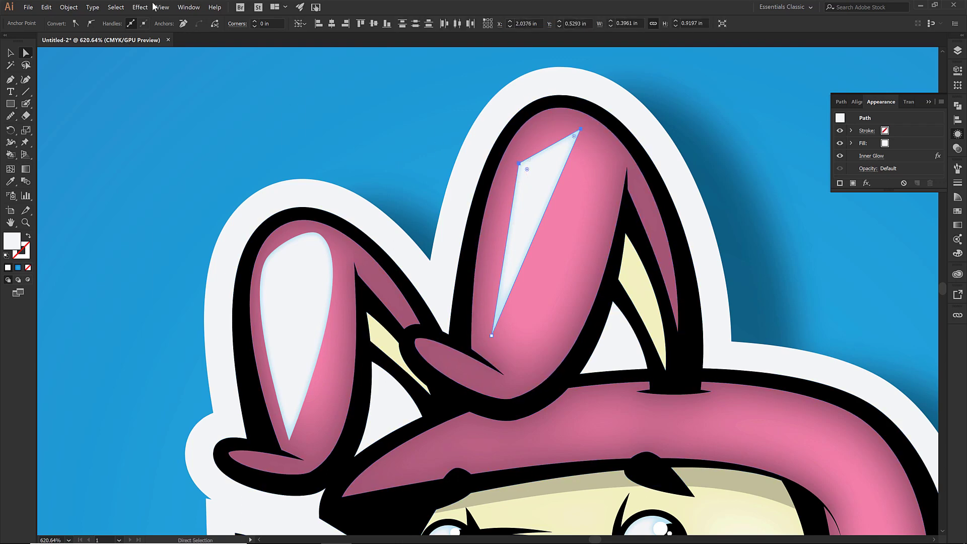
pyautogui.click(91, 24)
# - Draw a curved white highlight shape across the top of the belly
pyautogui.scroll(-1, 173, 202)
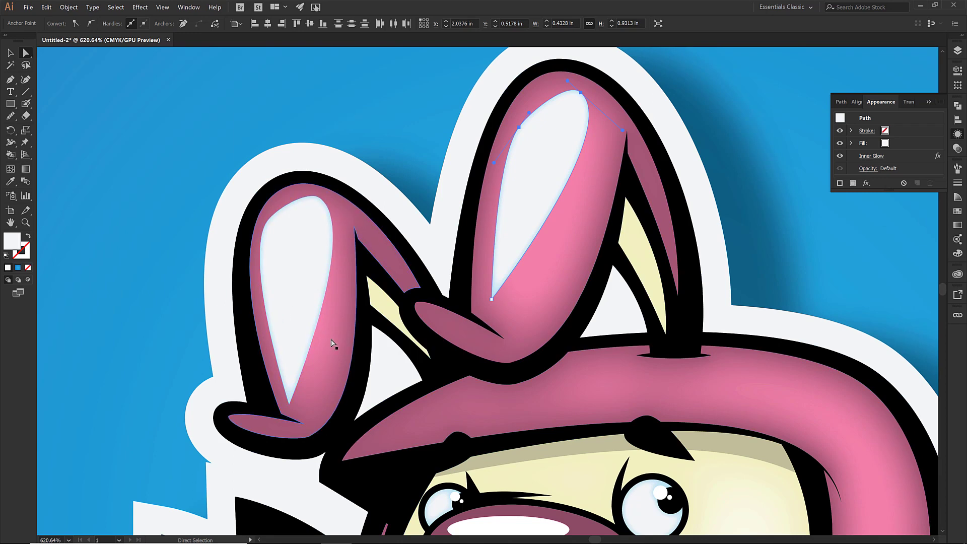
pyautogui.moveTo(549, 287); pyautogui.dragTo(527, 314)
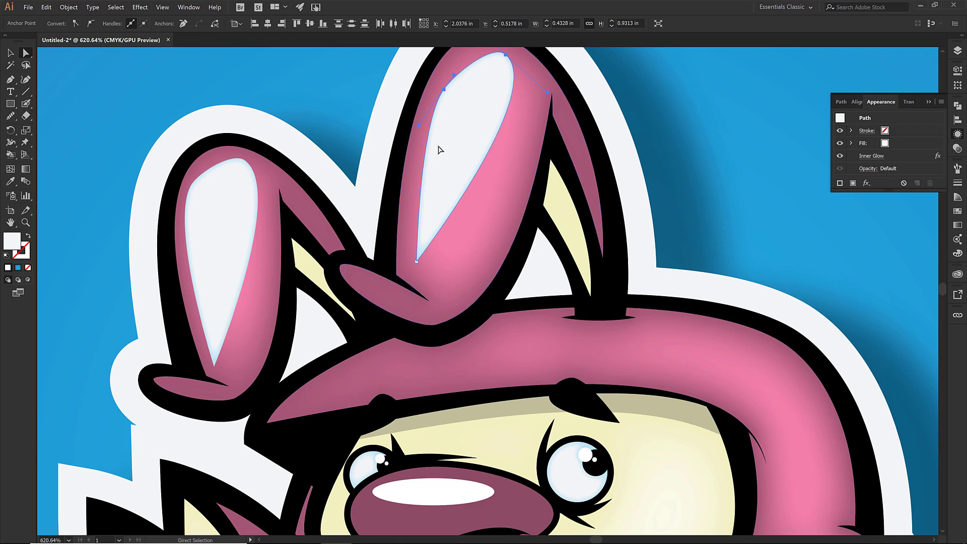
pyautogui.scroll(-7, 518, 287)
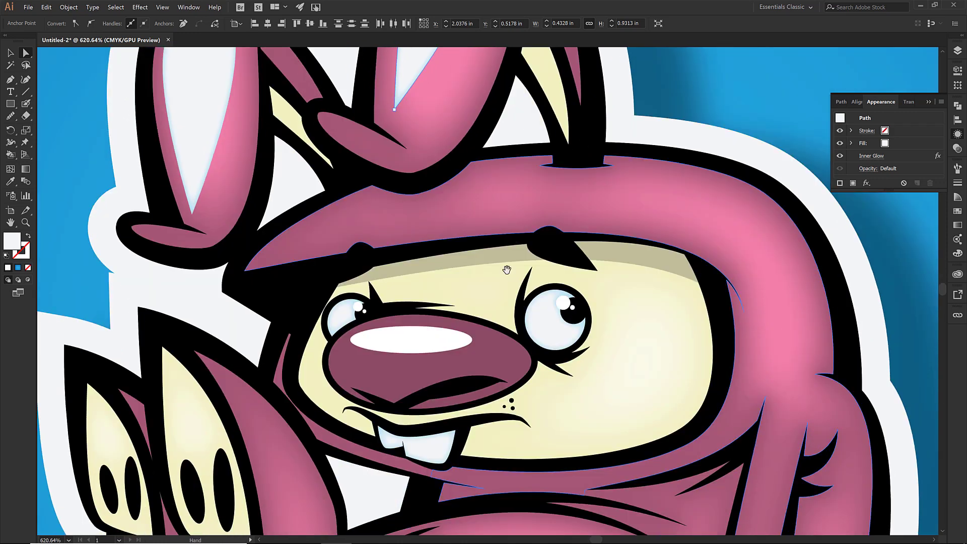
pyautogui.scroll(-1, 492, 222)
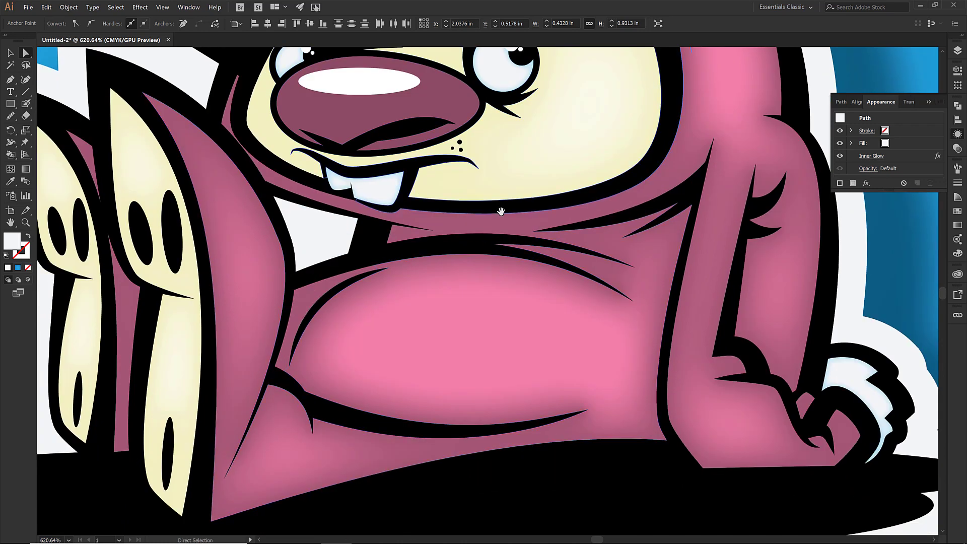
pyautogui.press('p')
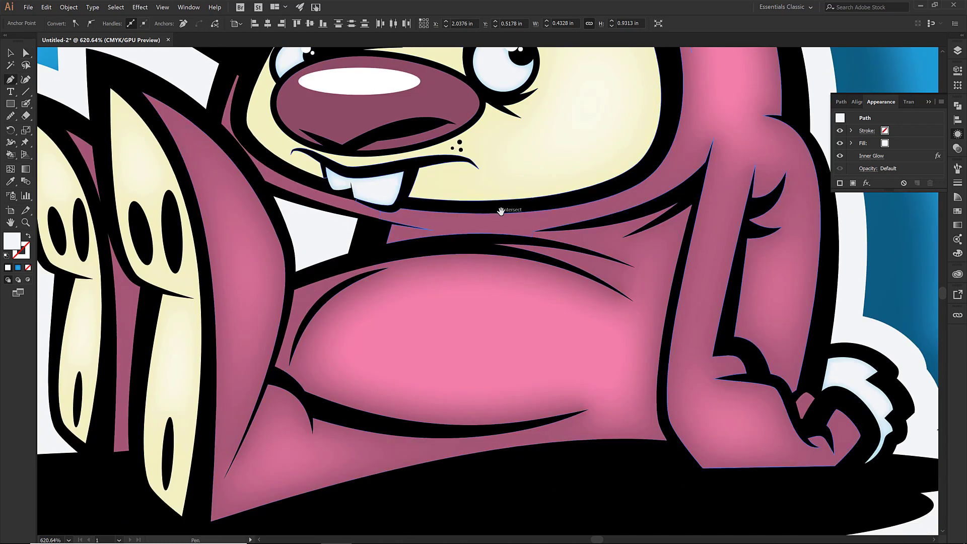
pyautogui.click(374, 286)
pyautogui.moveTo(599, 298); pyautogui.dragTo(679, 365)
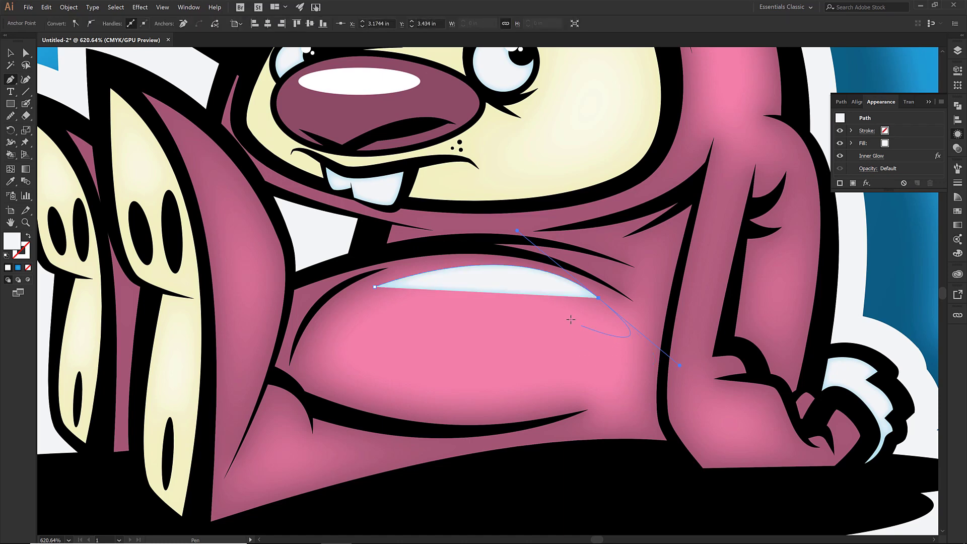
pyautogui.click(571, 319)
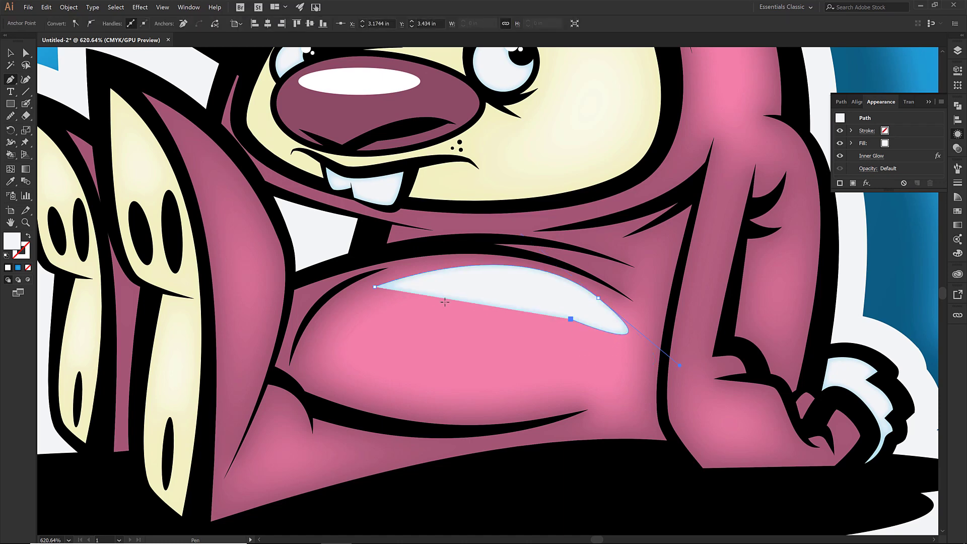
pyautogui.click(375, 286)
# - Select both ear highlights and apply a Feather effect to them
pyautogui.hotkey('ctrl', '0')
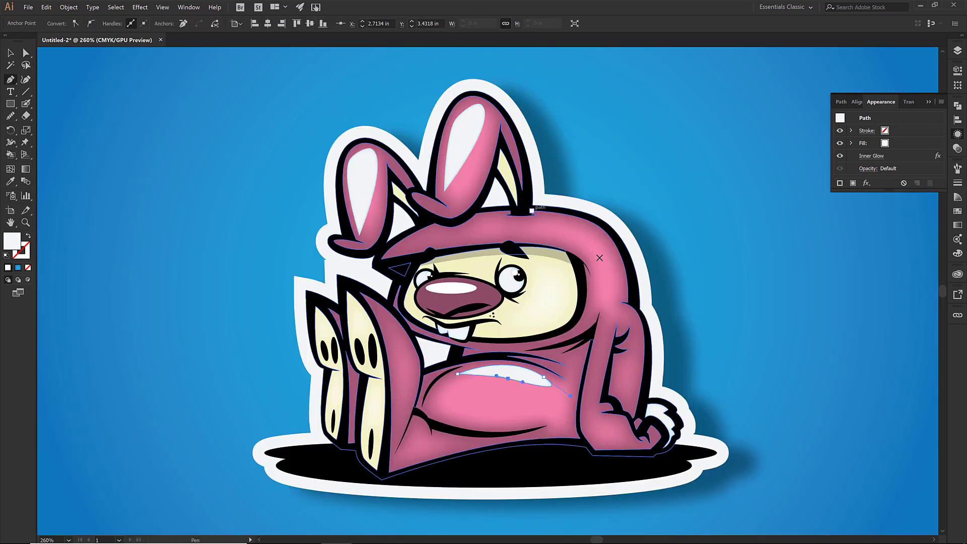
pyautogui.press('v')
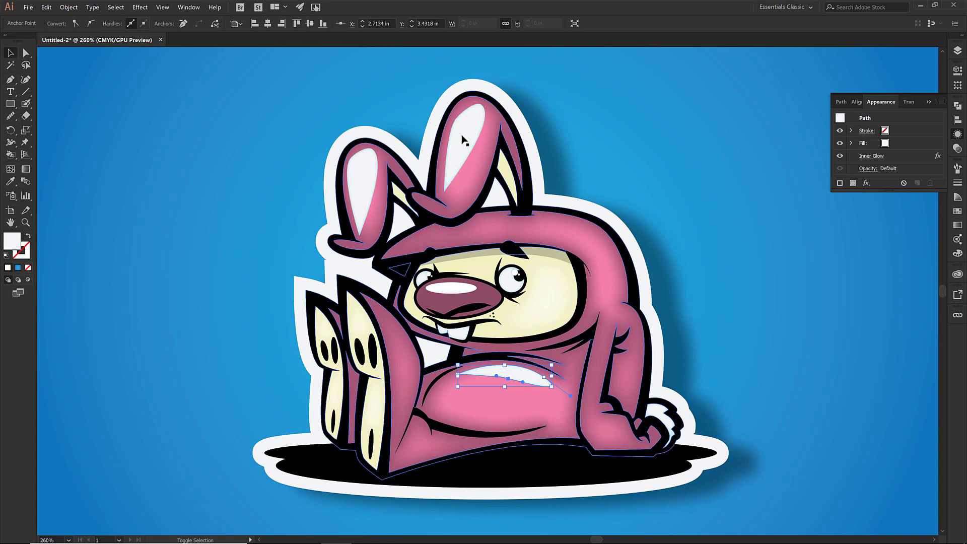
pyautogui.keyDown('shift'); pyautogui.click(463, 140); pyautogui.keyUp('shift')
pyautogui.keyDown('shift'); pyautogui.click(361, 177); pyautogui.keyUp('shift')
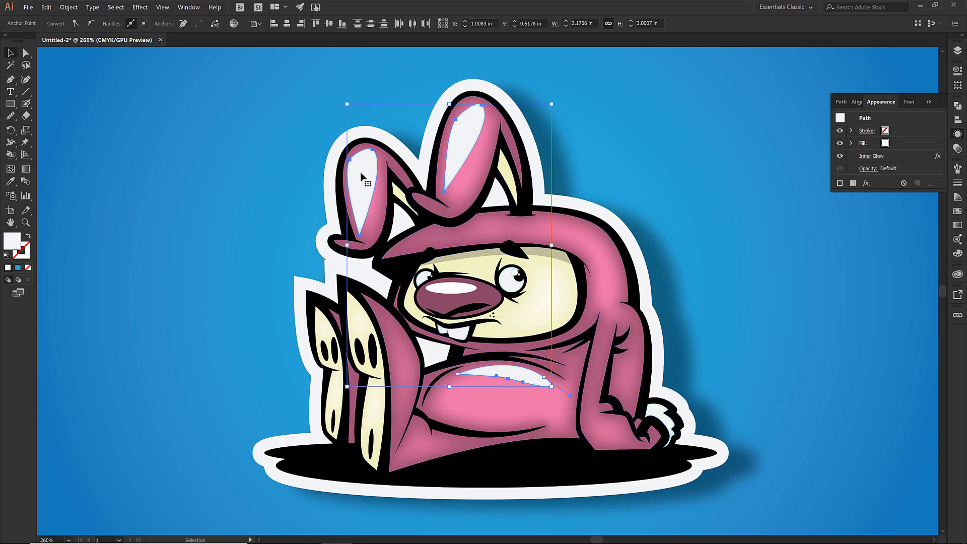
pyautogui.click(866, 183)
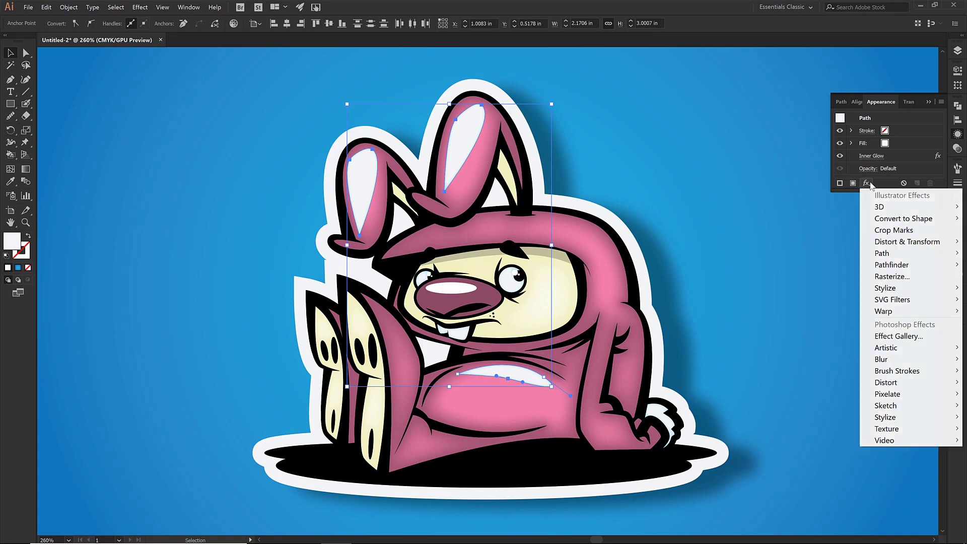
pyautogui.moveTo(898, 295)
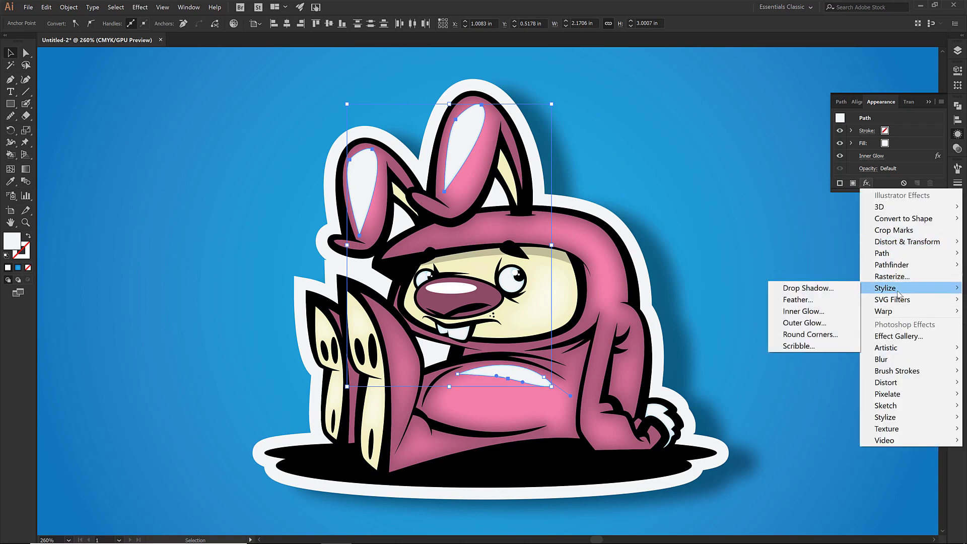
pyautogui.click(804, 300)
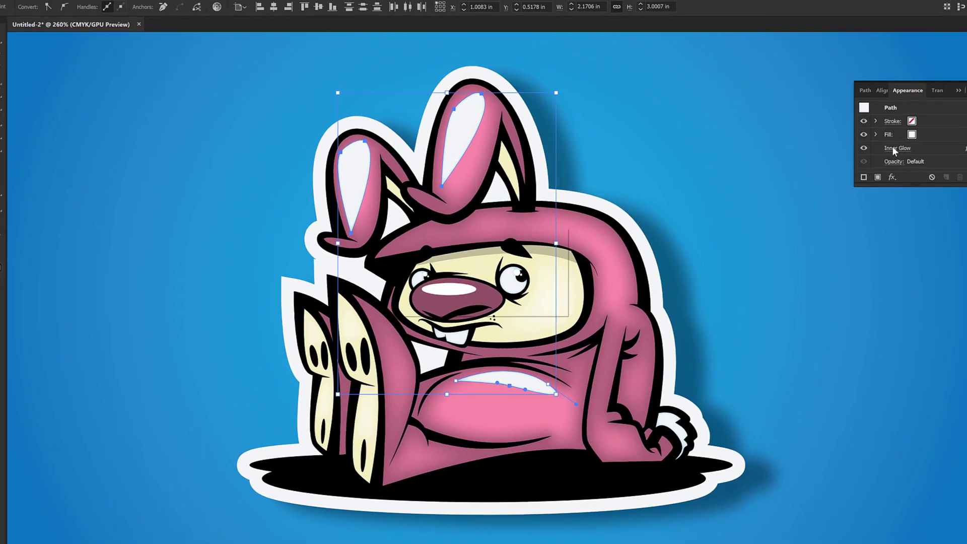
# - Set the feather radius to 0.15 in, toggling Preview to compare
pyautogui.click(419, 287)
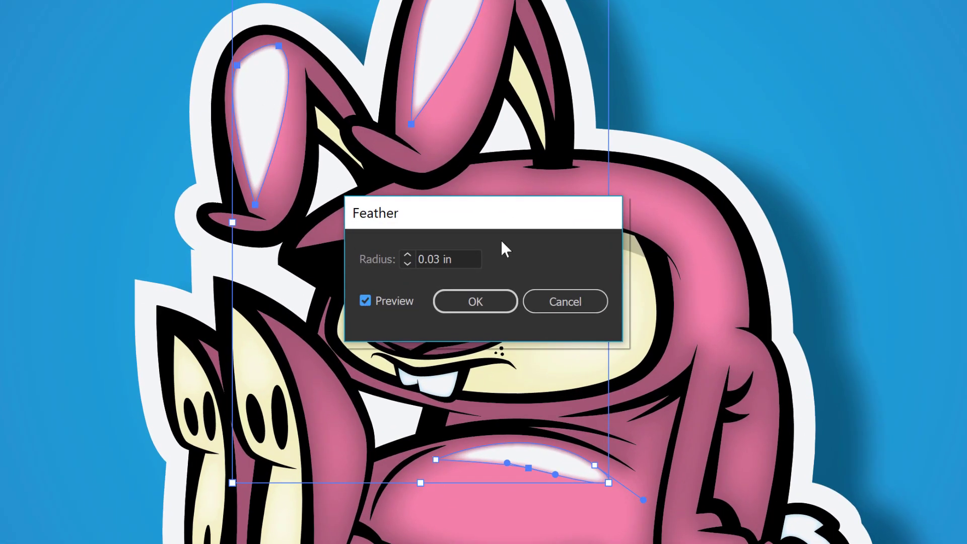
pyautogui.click(407, 255)
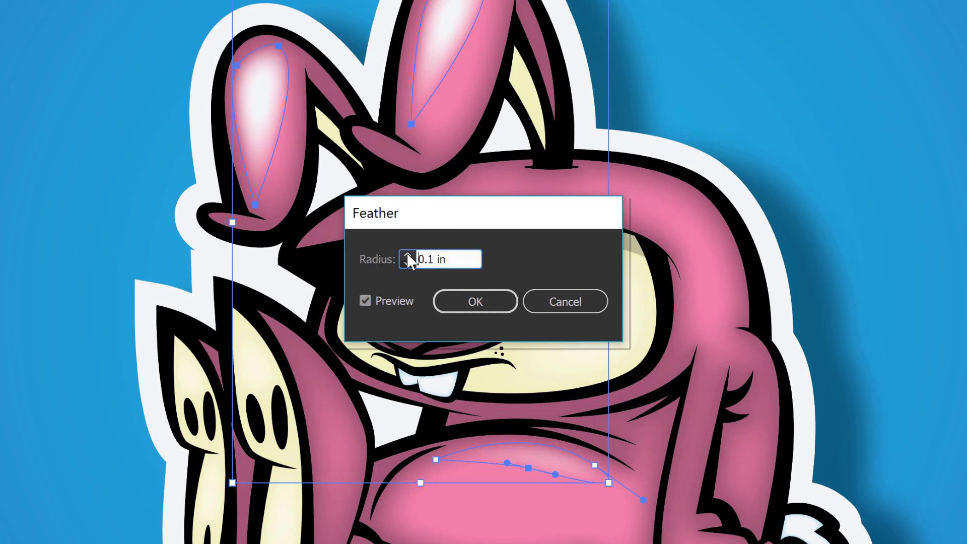
pyautogui.click(407, 254)
pyautogui.click(408, 264)
pyautogui.click(364, 300)
pyautogui.click(365, 301)
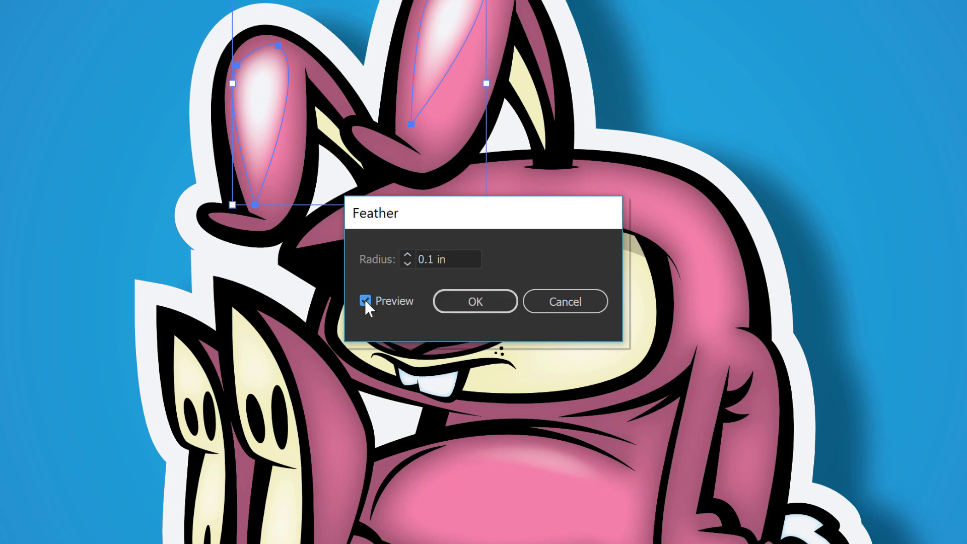
pyautogui.click(407, 255)
pyautogui.click(428, 260)
pyautogui.moveTo(428, 259); pyautogui.dragTo(433, 260)
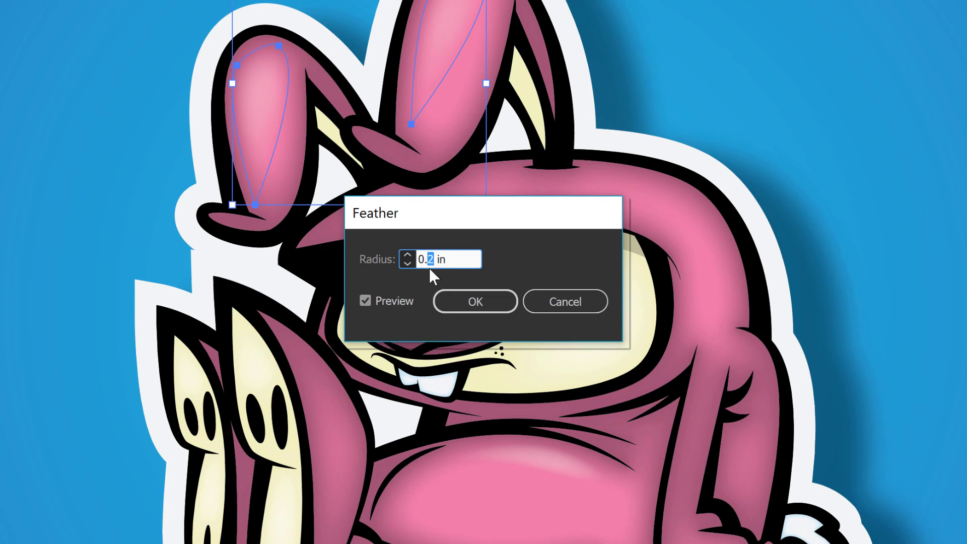
pyautogui.write('15')
pyautogui.click(366, 301)
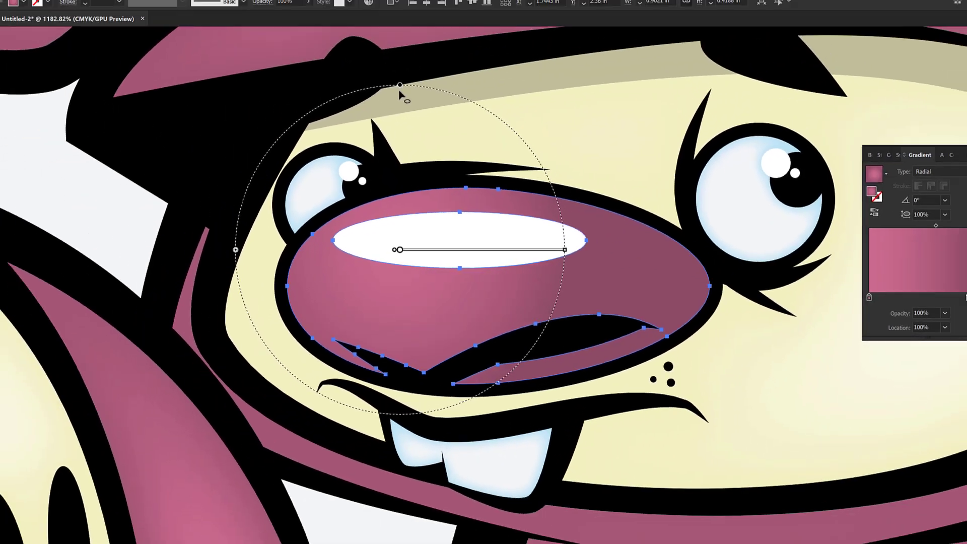
# - Stretch the nose's radial gradient into a wide flat oval (47.7% aspect, -4.5°)
pyautogui.moveTo(399, 85); pyautogui.dragTo(400, 148)
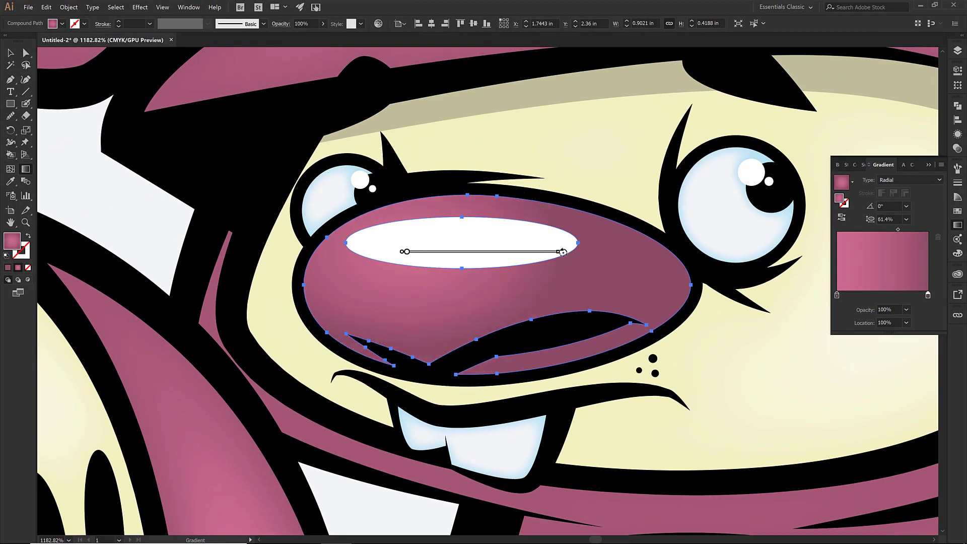
pyautogui.moveTo(558, 252); pyautogui.dragTo(665, 271)
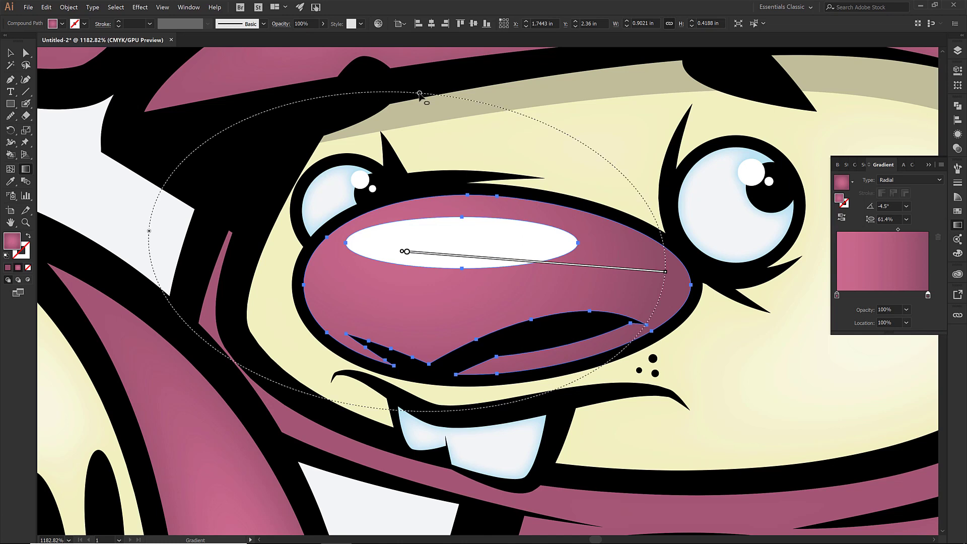
pyautogui.moveTo(419, 101); pyautogui.dragTo(421, 130)
pyautogui.hotkey('ctrl', 'z')
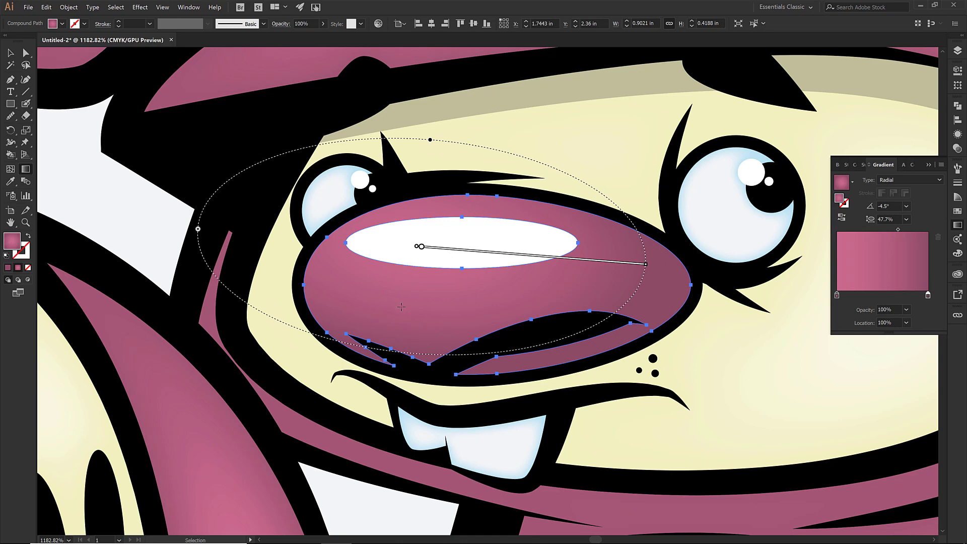
pyautogui.hotkey('ctrl', '0')
pyautogui.press('v')
pyautogui.click(259, 276)
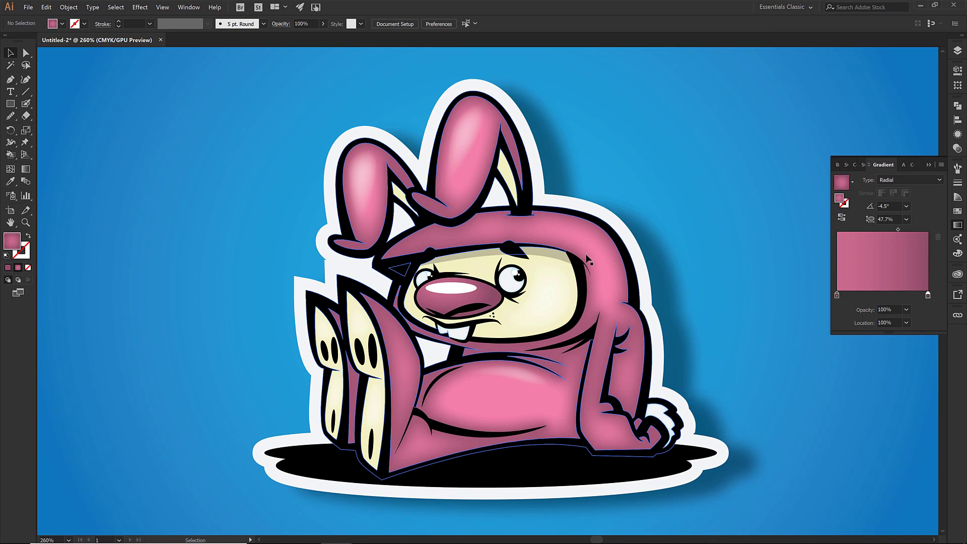
# - Create a new layer above FLAT COLOR copy and name it 'Shadows'
pyautogui.click(957, 50)
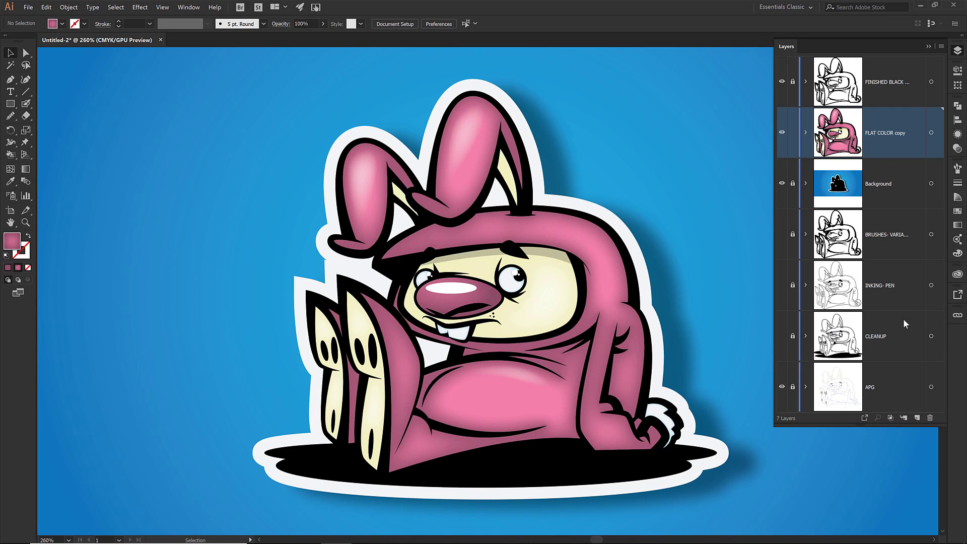
pyautogui.click(917, 418)
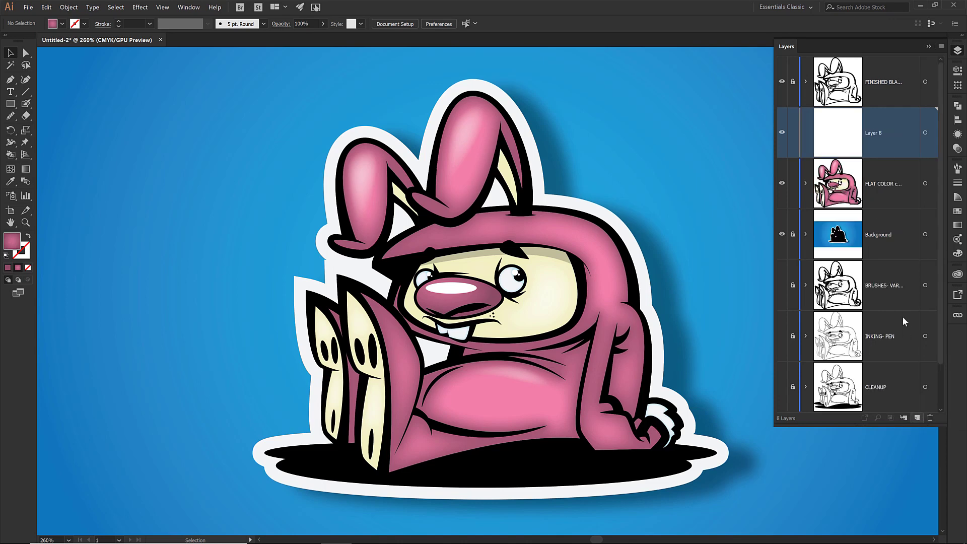
pyautogui.doubleClick(877, 140)
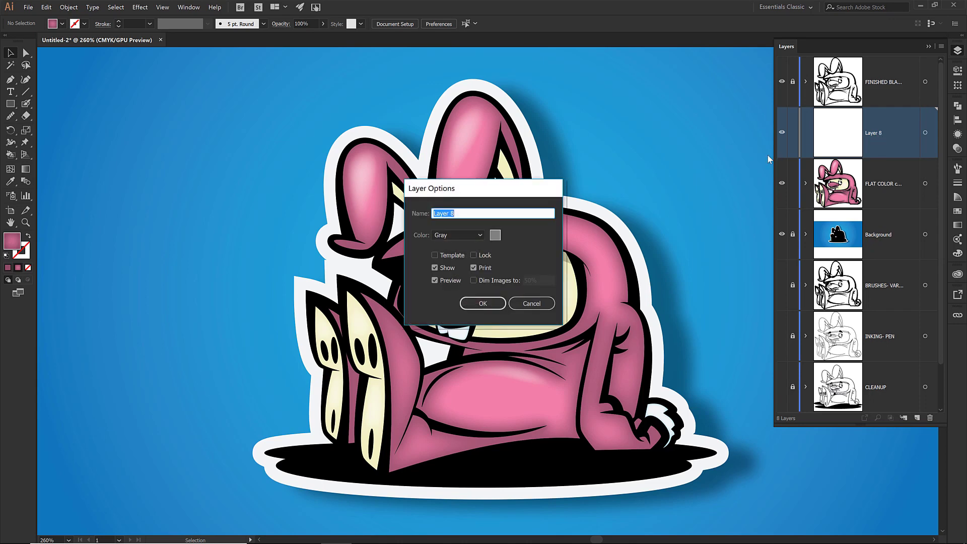
pyautogui.write('Shadows')
pyautogui.press('Return')
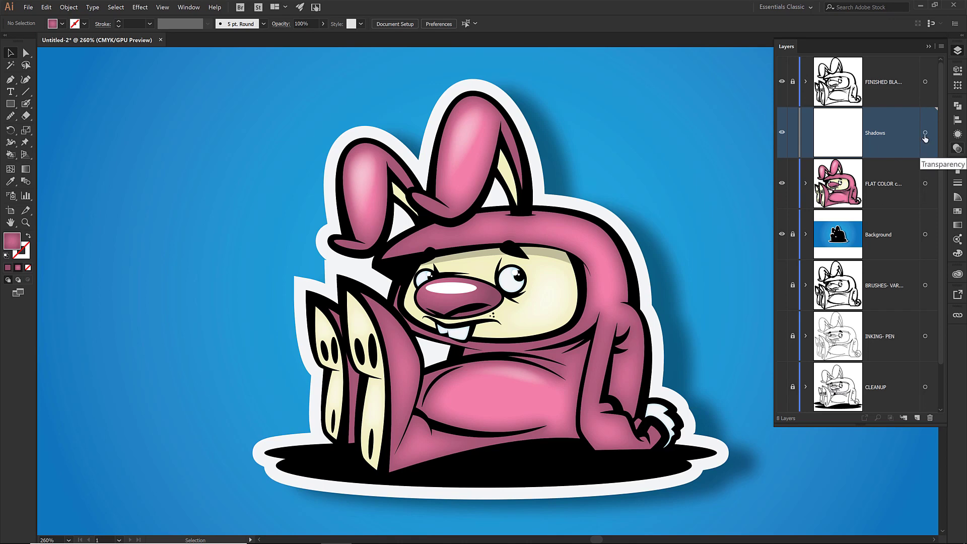
# - Set opacity to 50% and draw a four-point shadow shape in the left inner ear
pyautogui.click(957, 148)
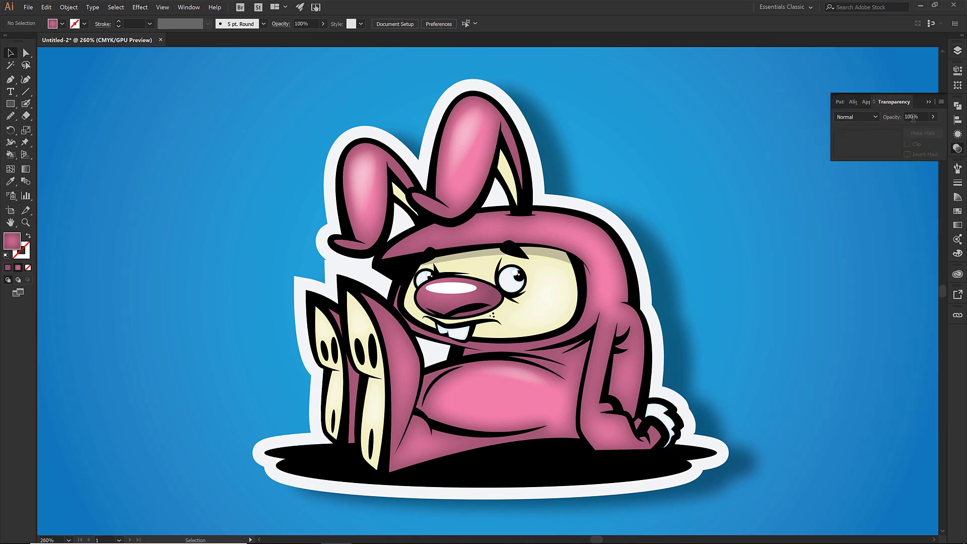
pyautogui.click(912, 117)
pyautogui.write('50')
pyautogui.press('Return')
pyautogui.press('p')
pyautogui.scroll(8, 371, 173)
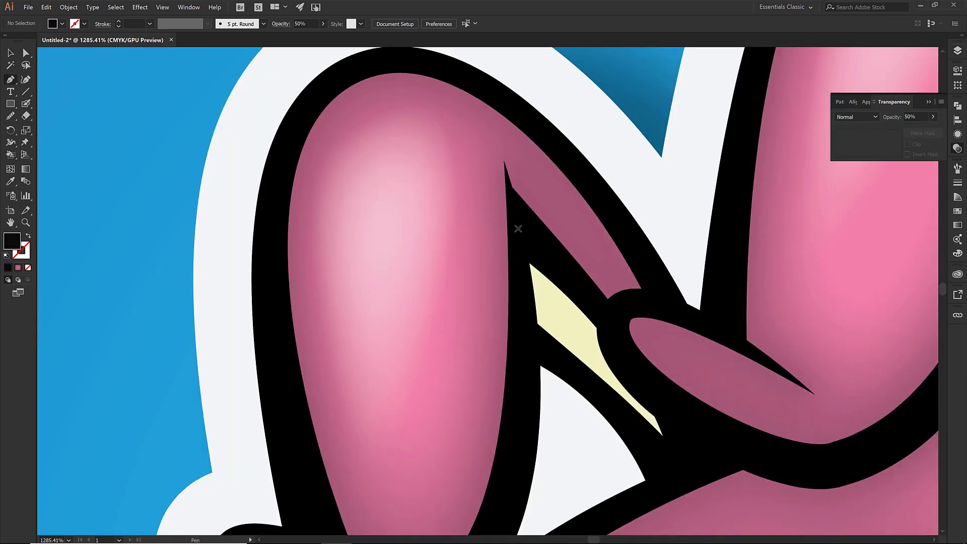
pyautogui.click(517, 228)
pyautogui.click(523, 341)
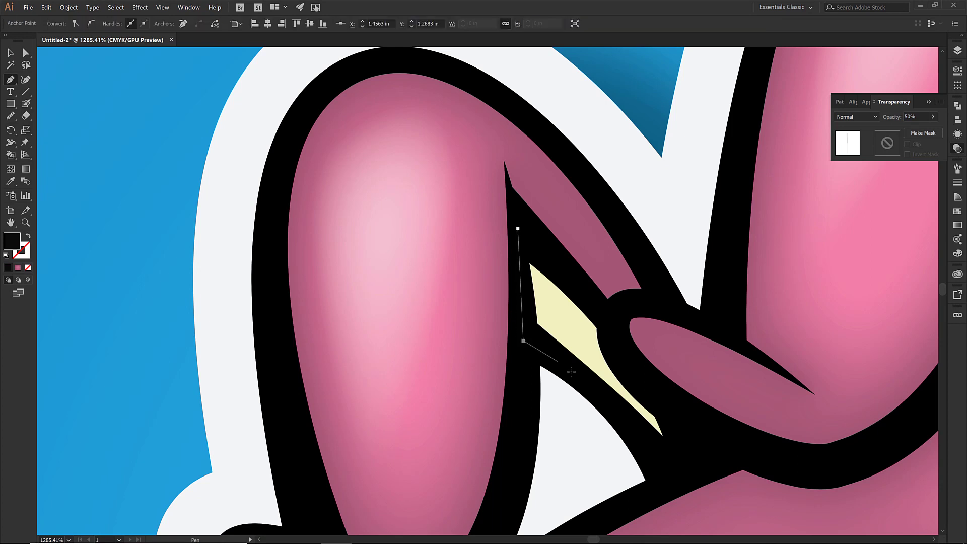
pyautogui.click(582, 384)
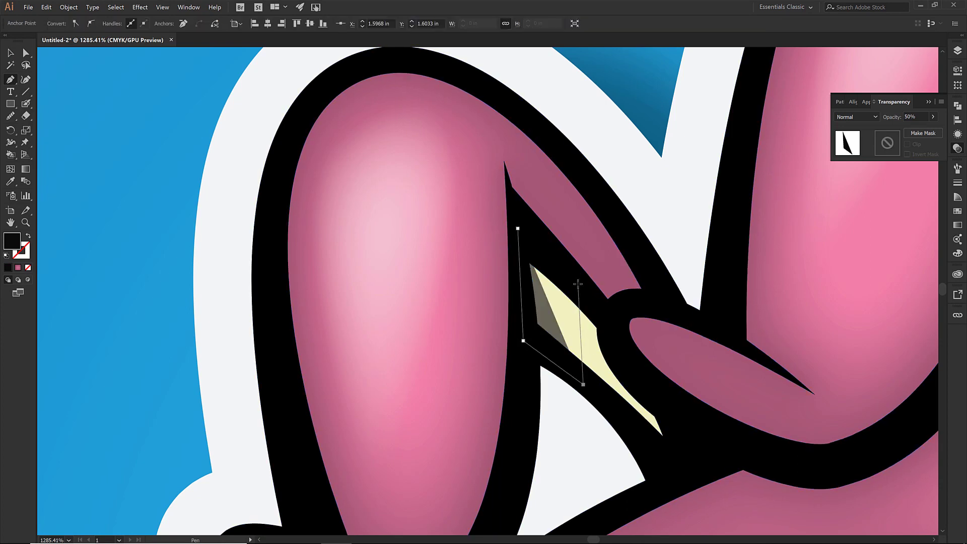
pyautogui.click(577, 283)
pyautogui.click(518, 228)
# - Draw a four-point shadow shape in the right inner ear
pyautogui.hscroll(6, 625, 287)
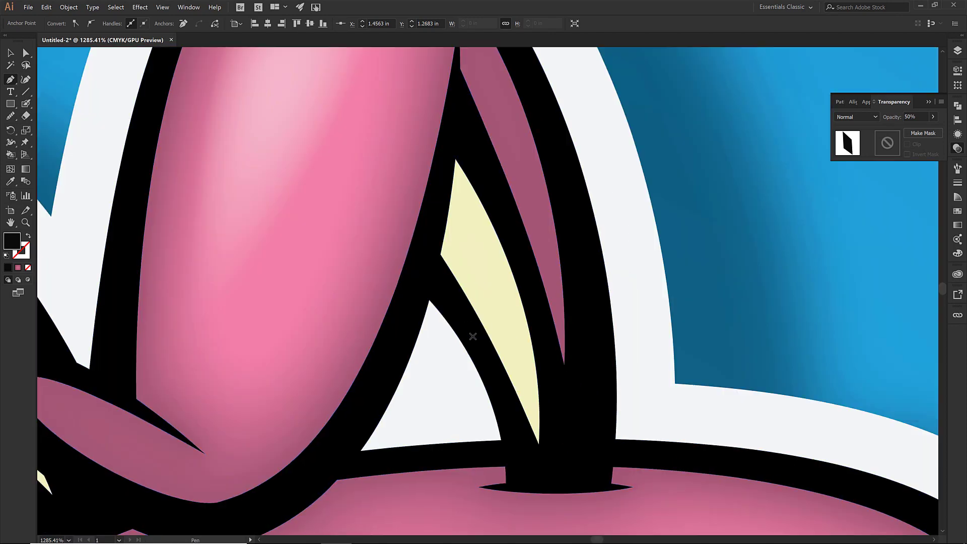
pyautogui.click(472, 336)
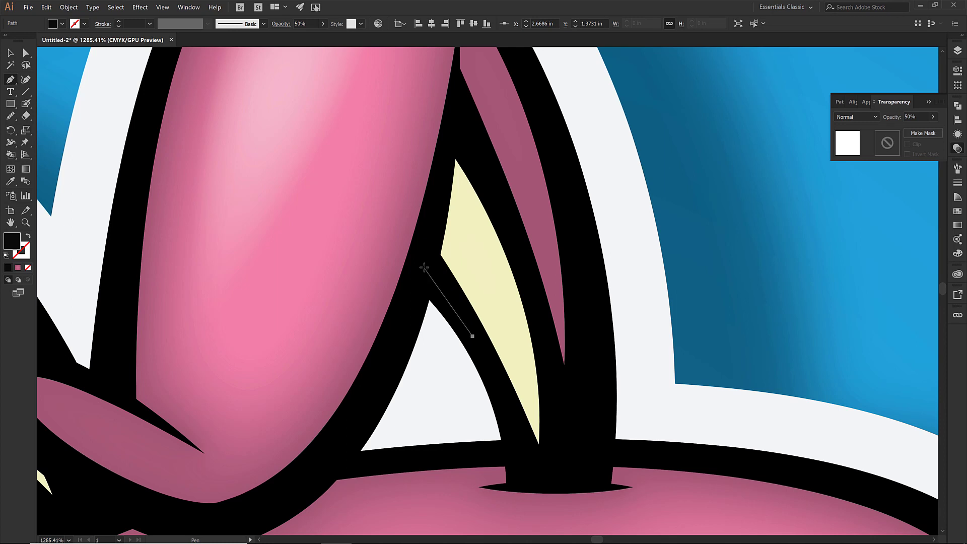
pyautogui.click(422, 266)
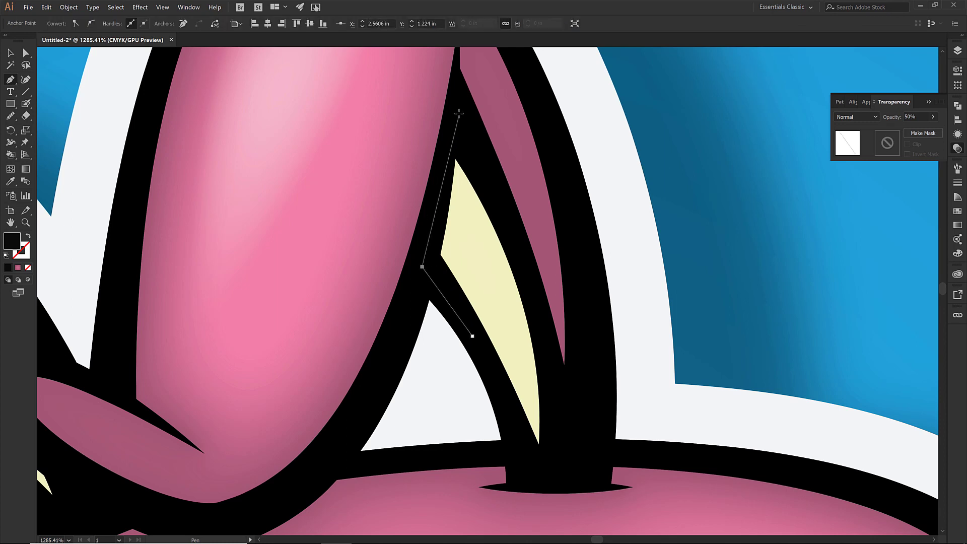
pyautogui.click(455, 110)
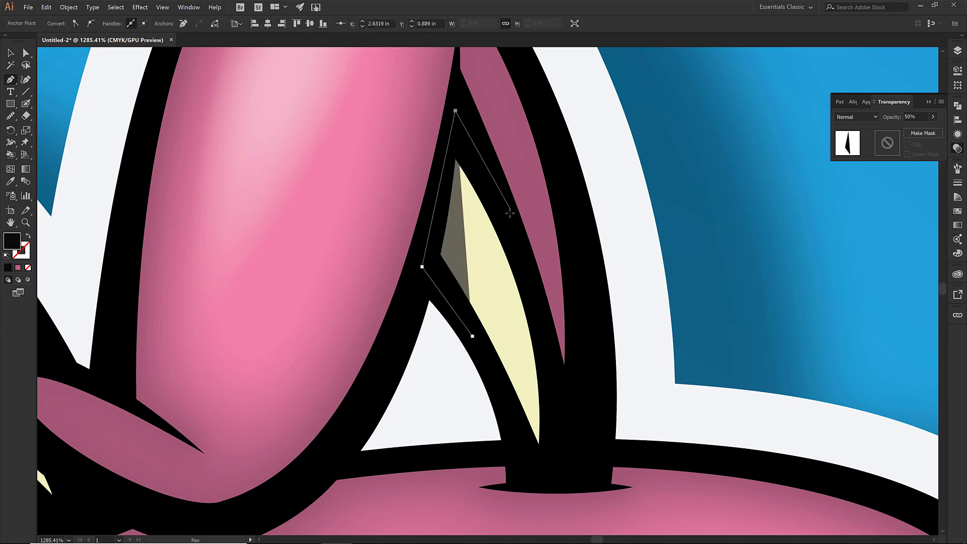
pyautogui.click(509, 212)
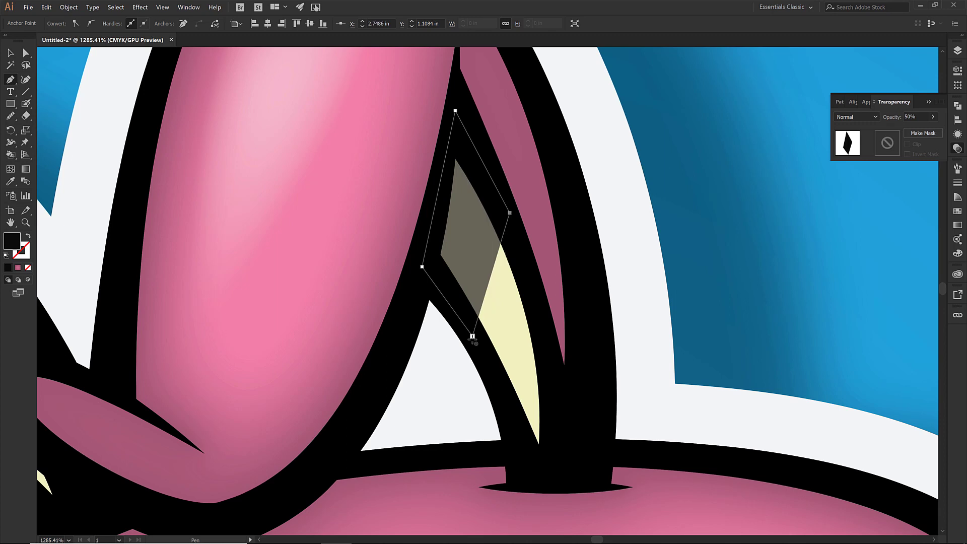
pyautogui.click(472, 336)
pyautogui.moveTo(473, 336); pyautogui.dragTo(482, 358)
# - Fill both ear shadows with the face's beige colour using the Eyedropper
pyautogui.press('ctrl')
pyautogui.hotkey('ctrl', '0')
pyautogui.press('i')
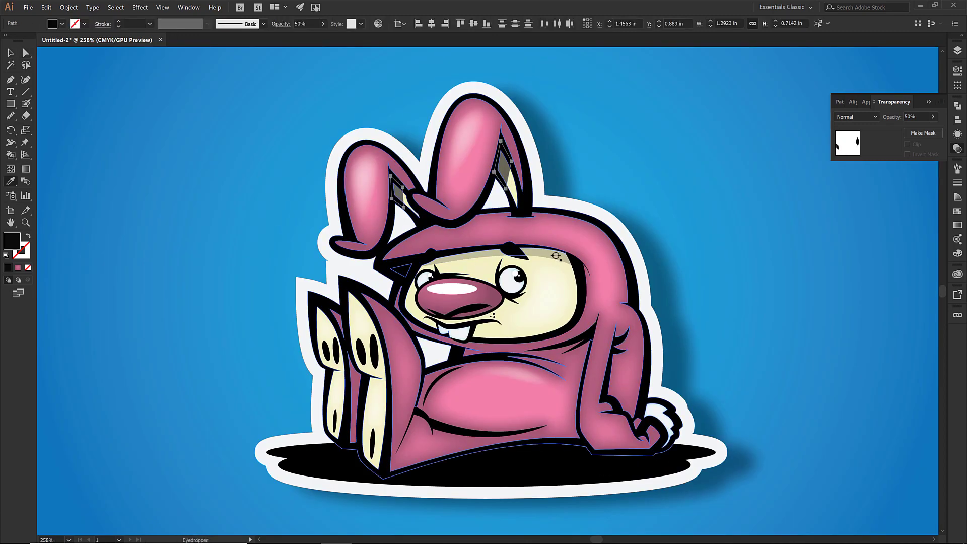
pyautogui.click(556, 256)
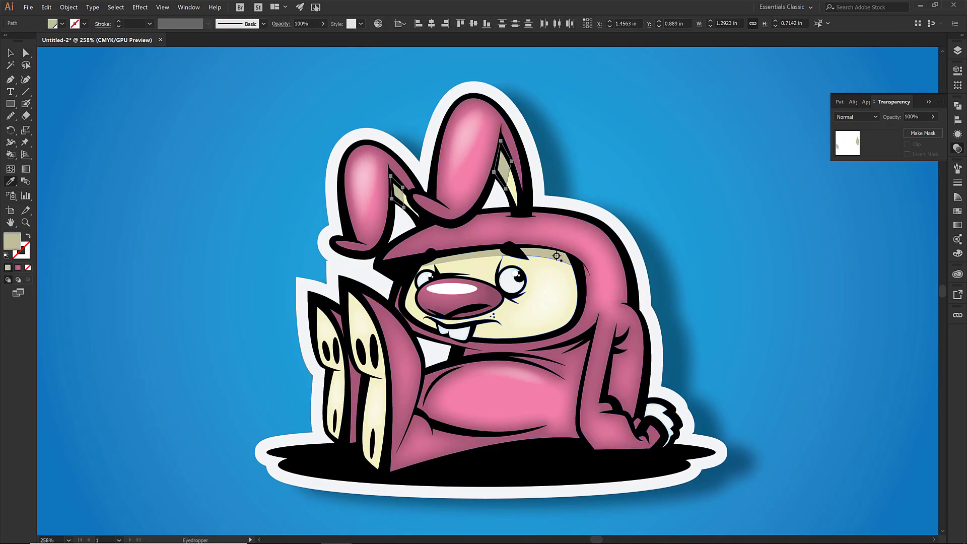
# - Draw a curved triangular cast shadow at the foot's toe stroke
pyautogui.press('v')
pyautogui.click(270, 244)
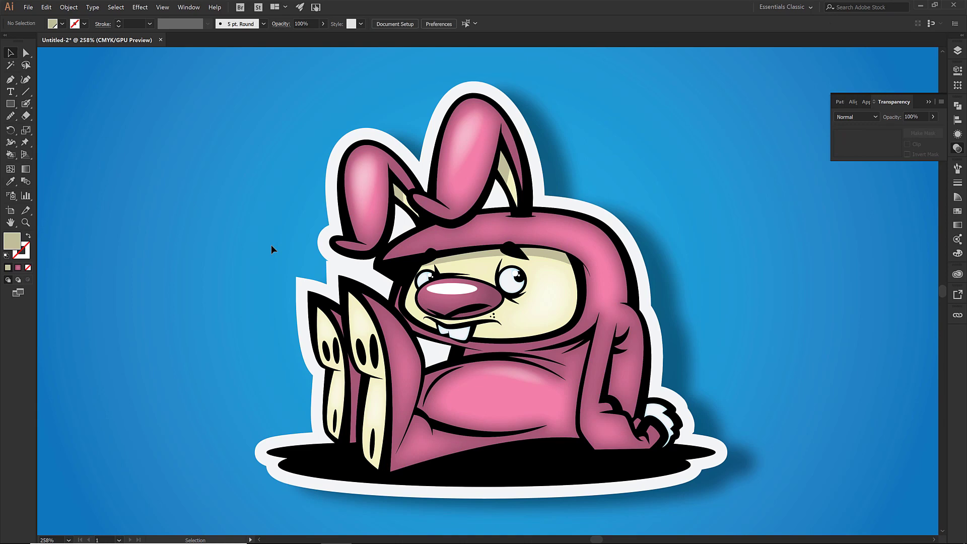
pyautogui.scroll(5, 338, 378)
pyautogui.press('p')
pyautogui.click(248, 312)
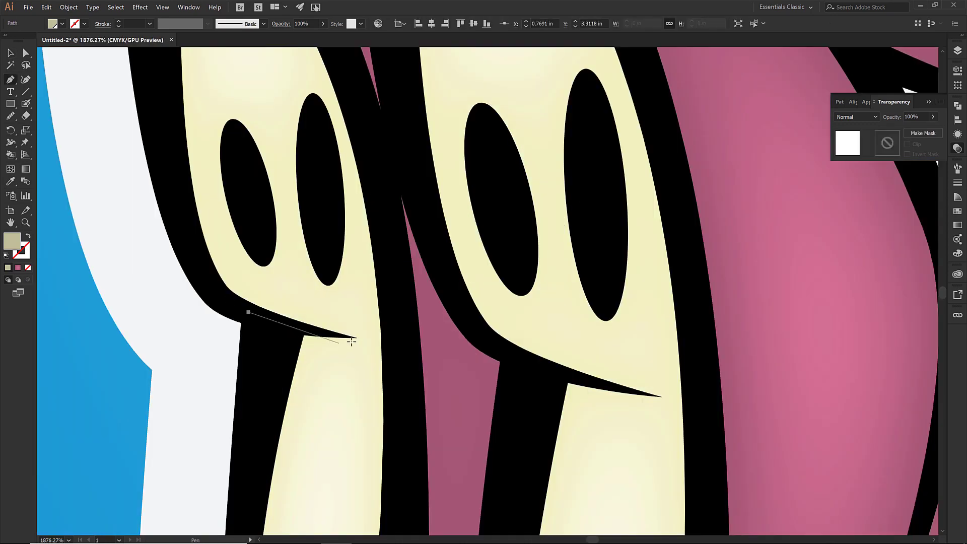
pyautogui.moveTo(357, 337); pyautogui.dragTo(286, 381)
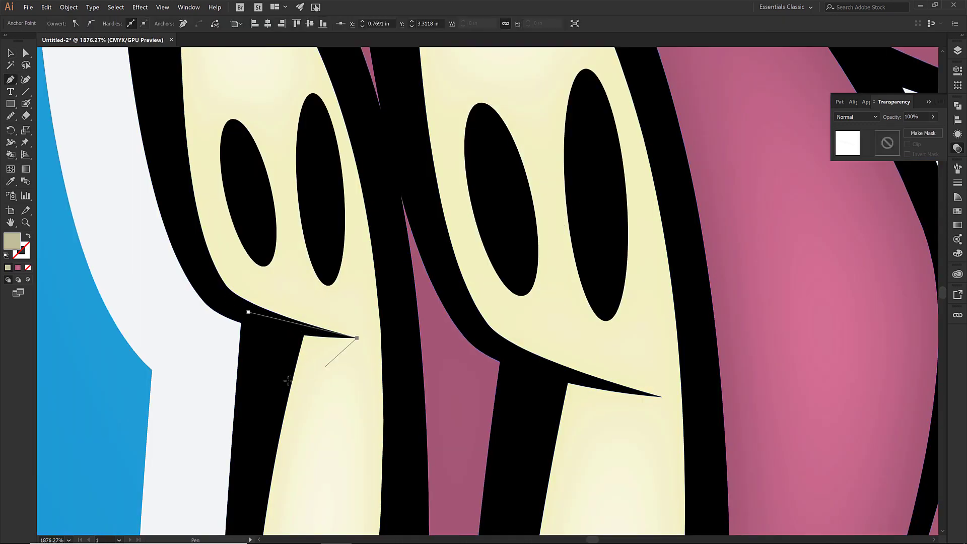
pyautogui.click(273, 395)
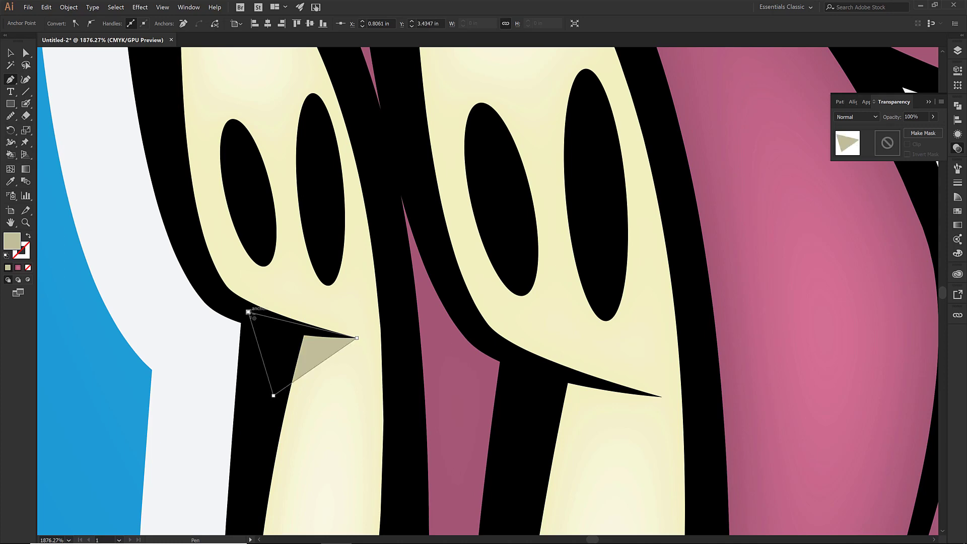
pyautogui.click(249, 312)
pyautogui.hotkey('shift', 'c')
pyautogui.moveTo(325, 380); pyautogui.dragTo(328, 381)
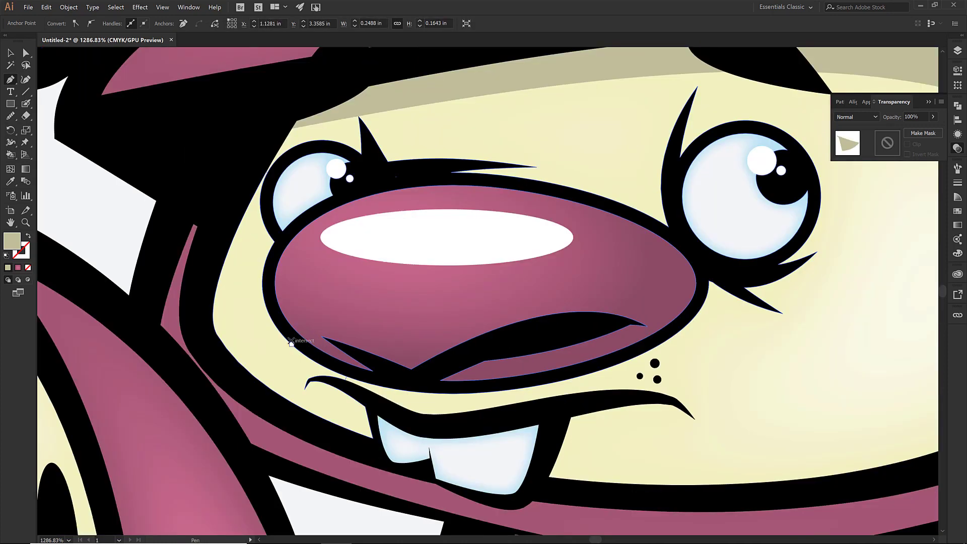
# - Draw a curved shadow shape below the nose, along the mouth
pyautogui.click(286, 339)
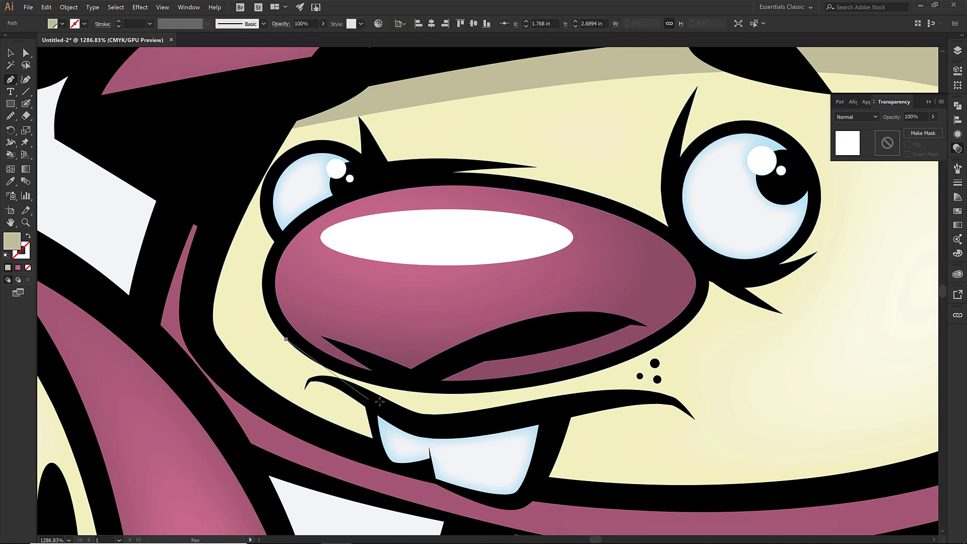
pyautogui.click(420, 419)
pyautogui.click(656, 347)
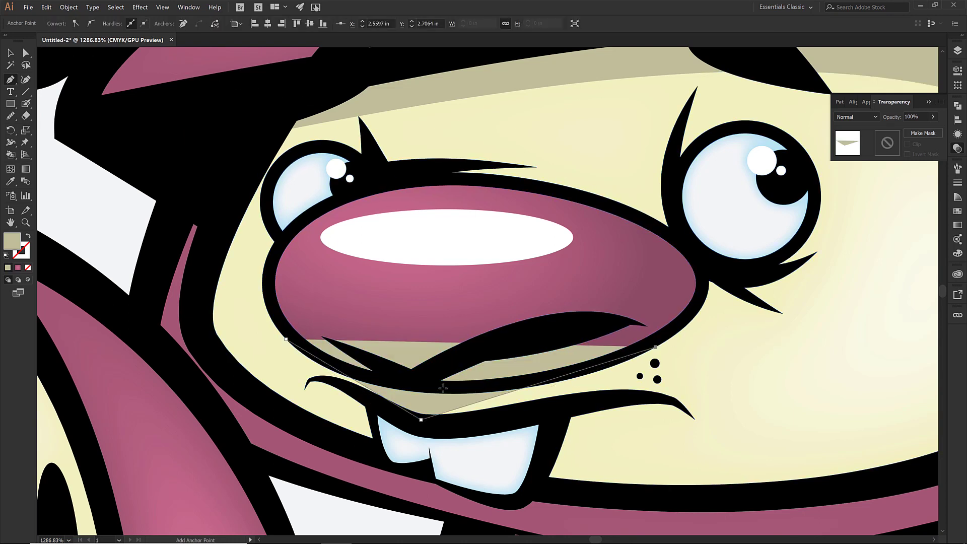
pyautogui.click(406, 384)
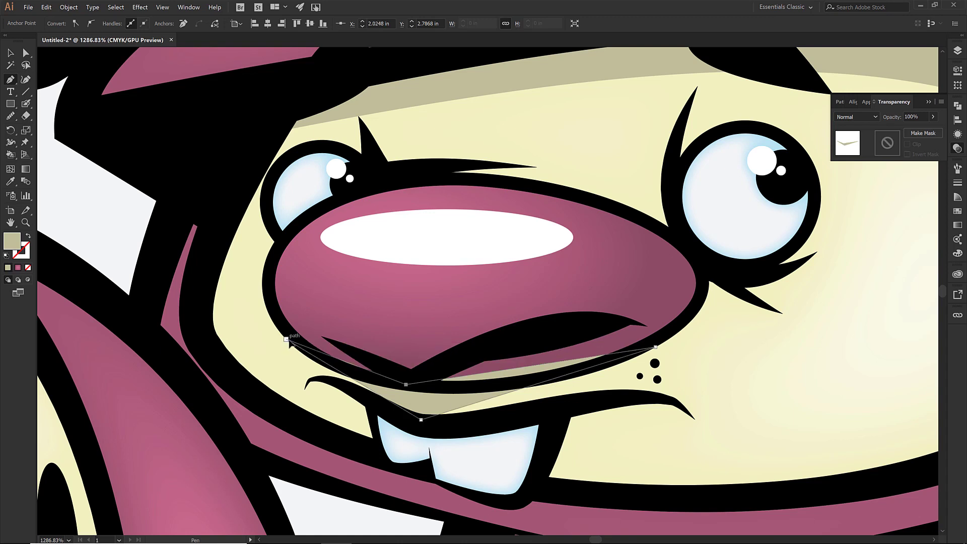
pyautogui.click(286, 339)
pyautogui.keyDown('ctrl'); pyautogui.click(430, 390); pyautogui.keyUp('ctrl')
pyautogui.moveTo(392, 386); pyautogui.dragTo(361, 377)
# - Refine the anchors and curves of the shadow beside the right eye
pyautogui.press('a')
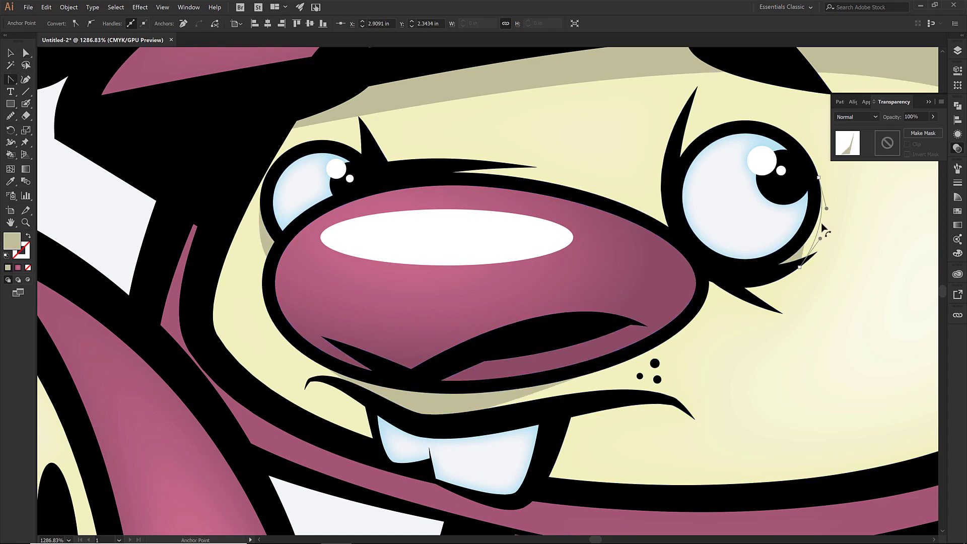
pyautogui.moveTo(814, 263); pyautogui.dragTo(814, 270)
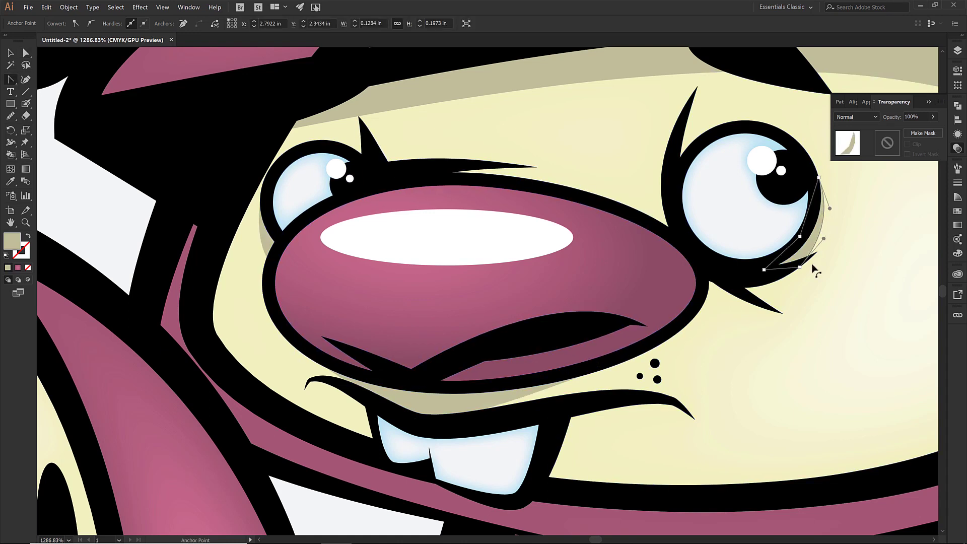
pyautogui.press('a')
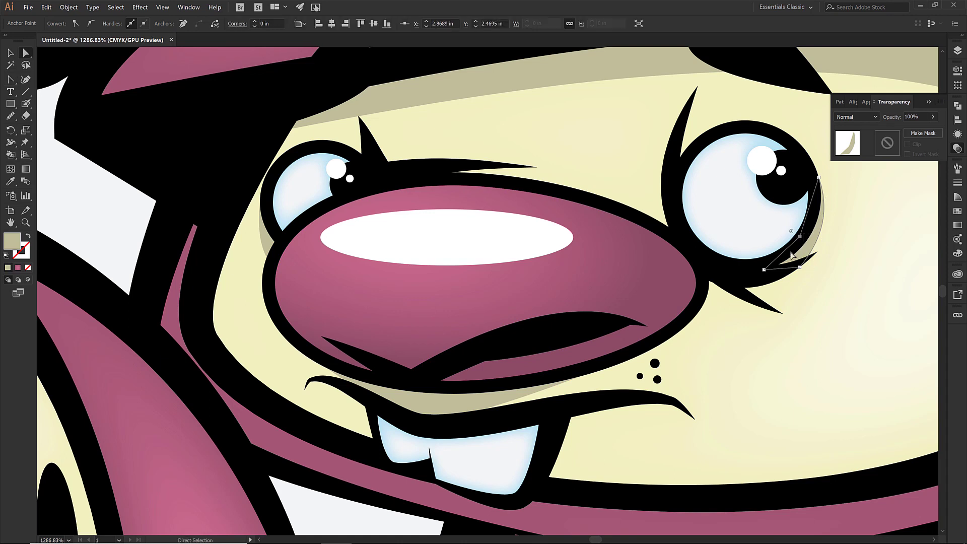
pyautogui.moveTo(791, 255); pyautogui.dragTo(791, 256)
pyautogui.click(800, 268)
pyautogui.moveTo(803, 271); pyautogui.dragTo(802, 271)
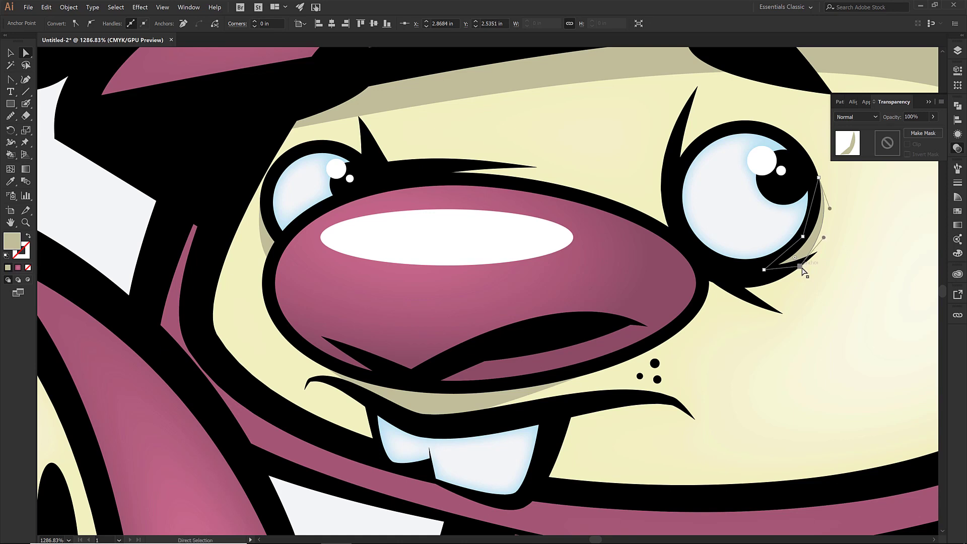
pyautogui.moveTo(804, 272); pyautogui.dragTo(804, 270)
pyautogui.click(627, 434)
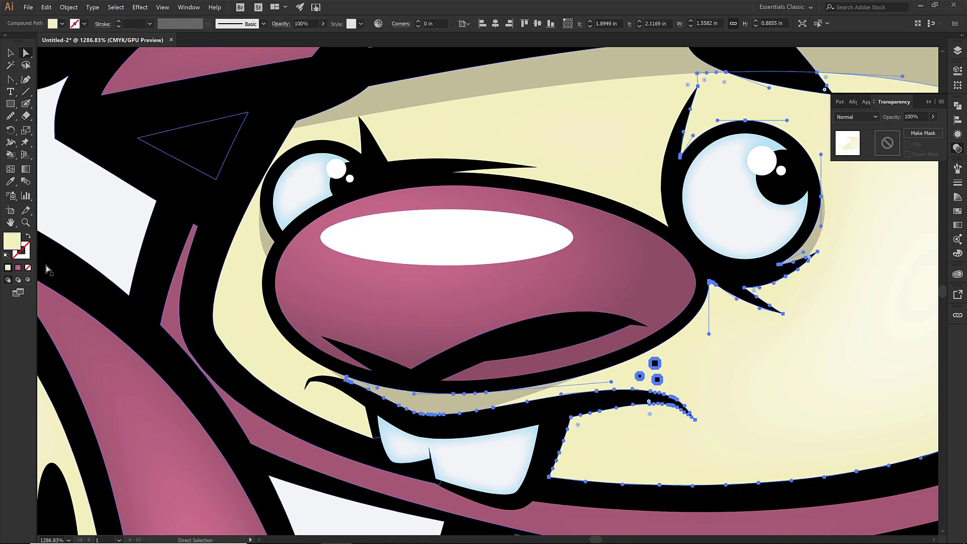
# - Colour the tan shadow beside the teeth and draw a curved dark pink shadow on the body
pyautogui.click(467, 89)
pyautogui.press('i')
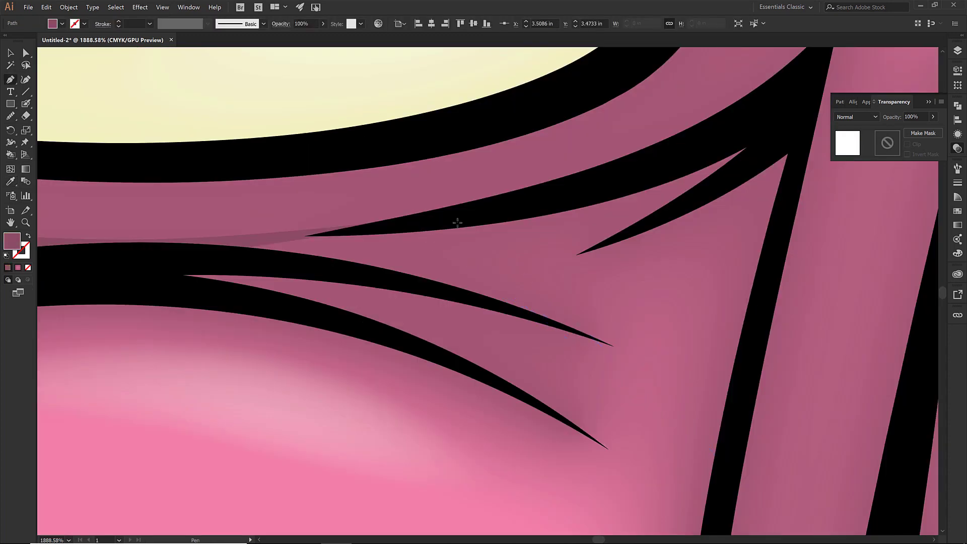
pyautogui.click(425, 227)
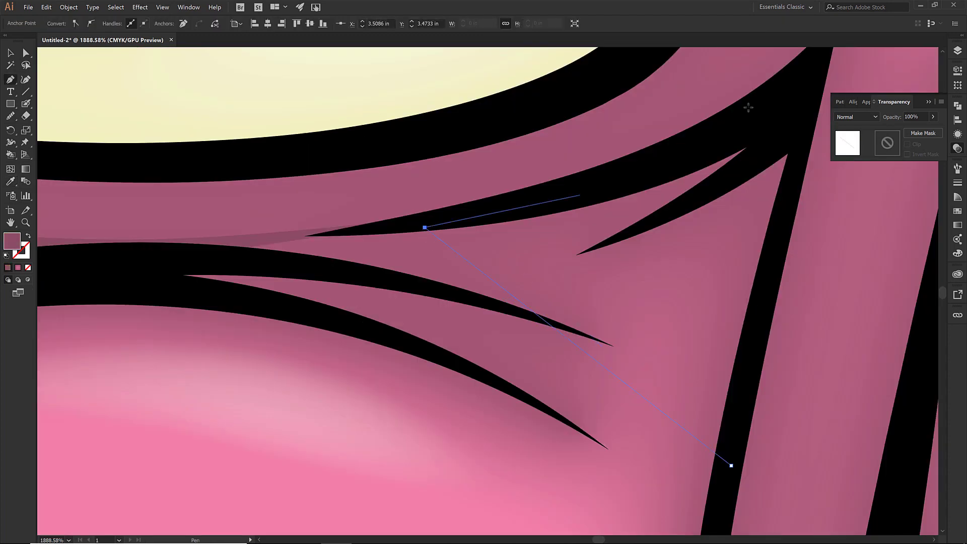
pyautogui.click(814, 76)
pyautogui.click(733, 462)
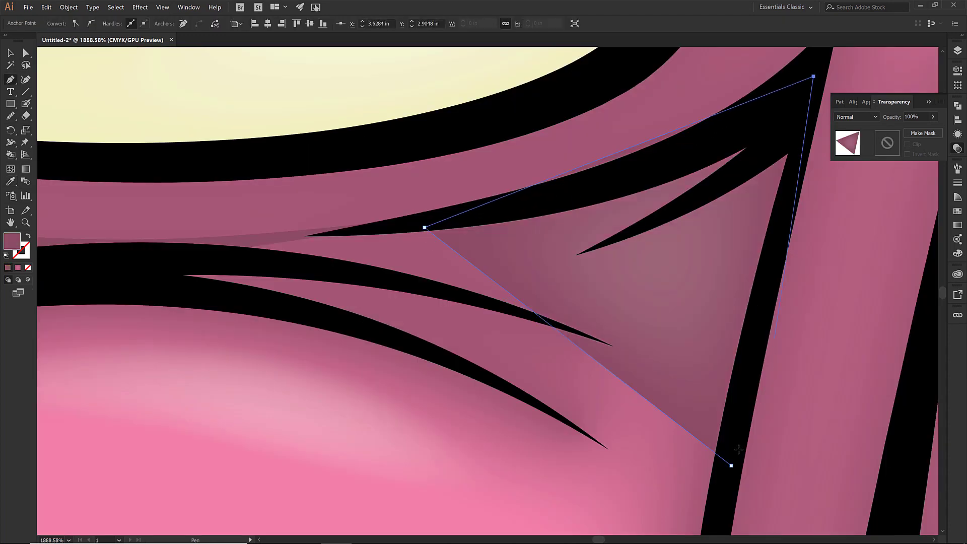
pyautogui.hotkey('shift', 'c')
pyautogui.moveTo(633, 395); pyautogui.dragTo(694, 342)
pyautogui.scroll(-5, 694, 342)
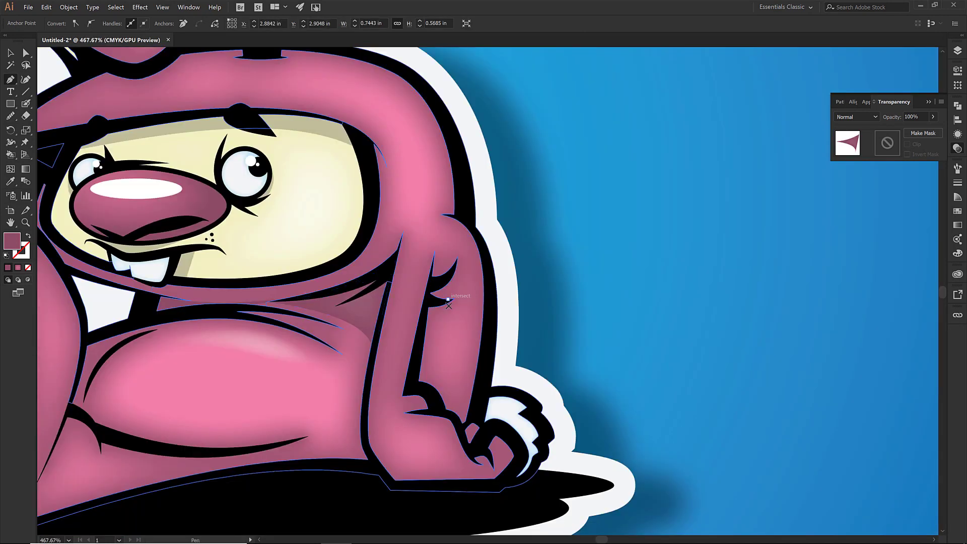
# - Draw a dark pink shadow running down the right arm toward the paw
pyautogui.press('p')
pyautogui.click(447, 300)
pyautogui.click(439, 370)
pyautogui.click(453, 382)
pyautogui.click(456, 400)
pyautogui.click(476, 401)
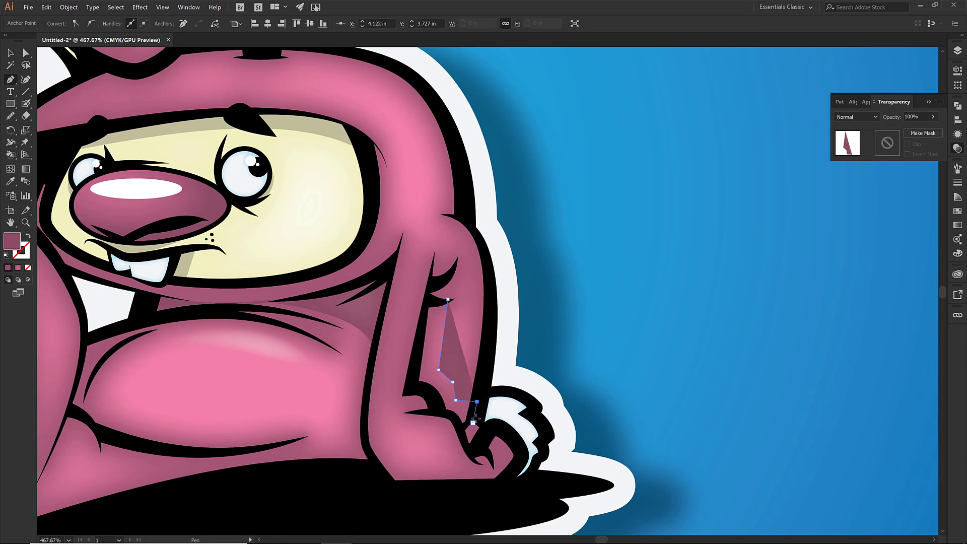
pyautogui.click(472, 423)
pyautogui.click(465, 429)
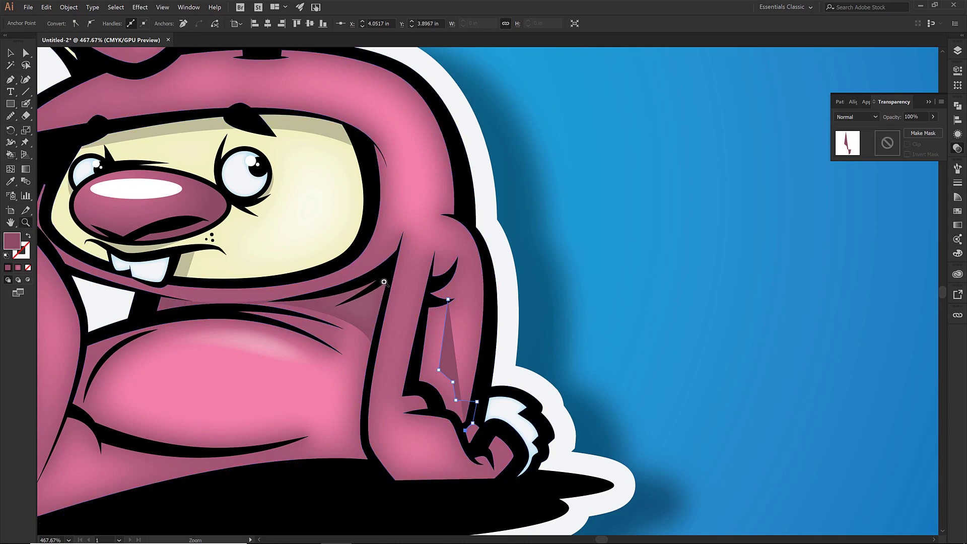
# - Set the black paw shadow to 25% opacity, then fit the whole bunny in view
pyautogui.press('z')
pyautogui.moveTo(417, 412); pyautogui.dragTo(512, 461)
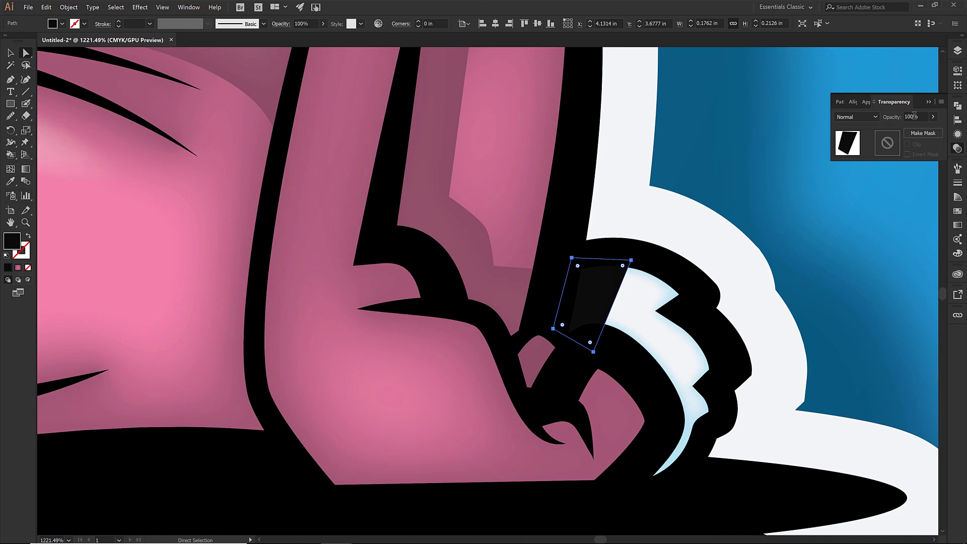
pyautogui.click(913, 116)
pyautogui.press('Return')
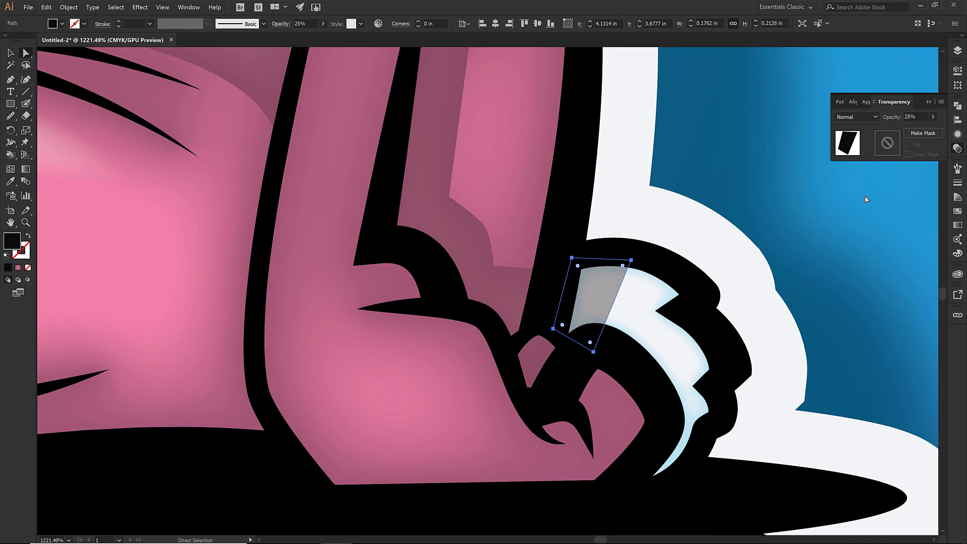
pyautogui.click(826, 238)
pyautogui.hotkey('ctrl', '0')
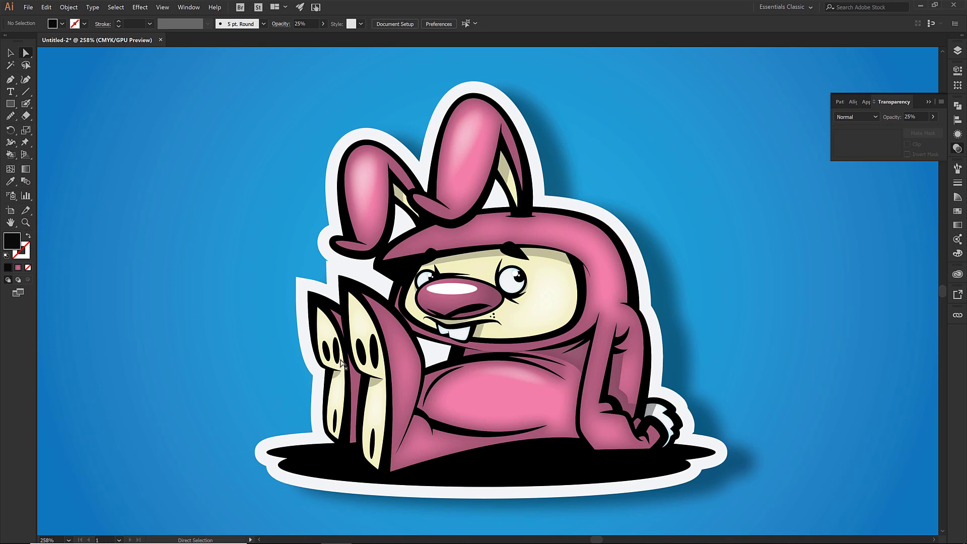
# - Close the Transparency panel to reveal the finished bunny sticker
pyautogui.hotkey('ctrl', 'shift', 'F10')
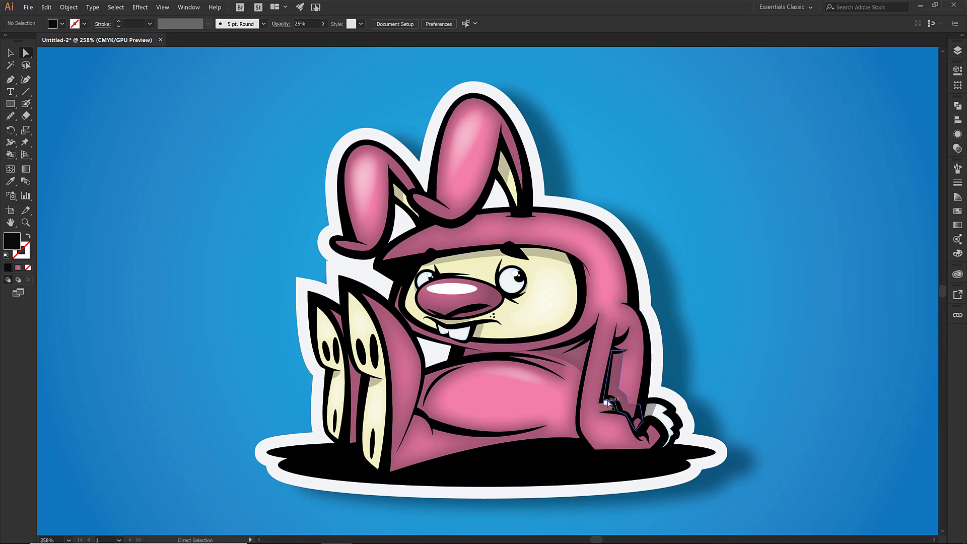